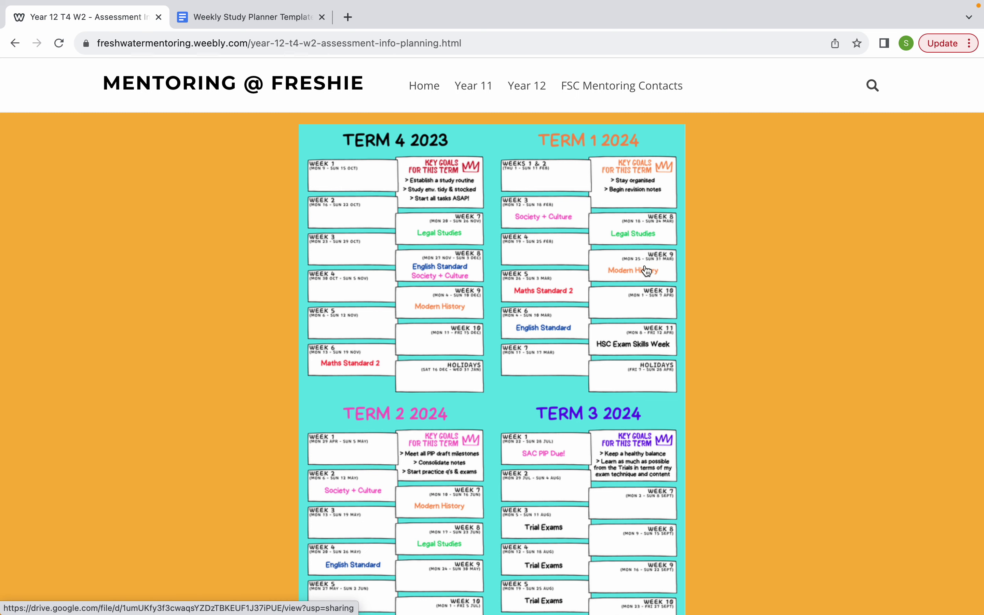
# Step: Scroll down the Year 12 T4 W2 page past the Term 2 and Term 3 planner
pyautogui.scroll(-3, 537, 405)
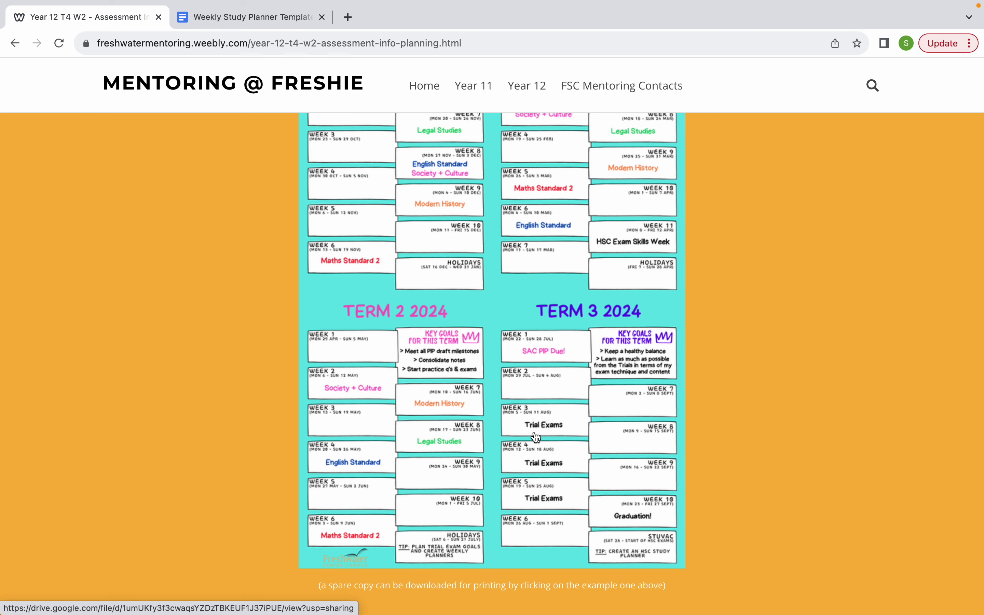
pyautogui.scroll(-4, 536, 437)
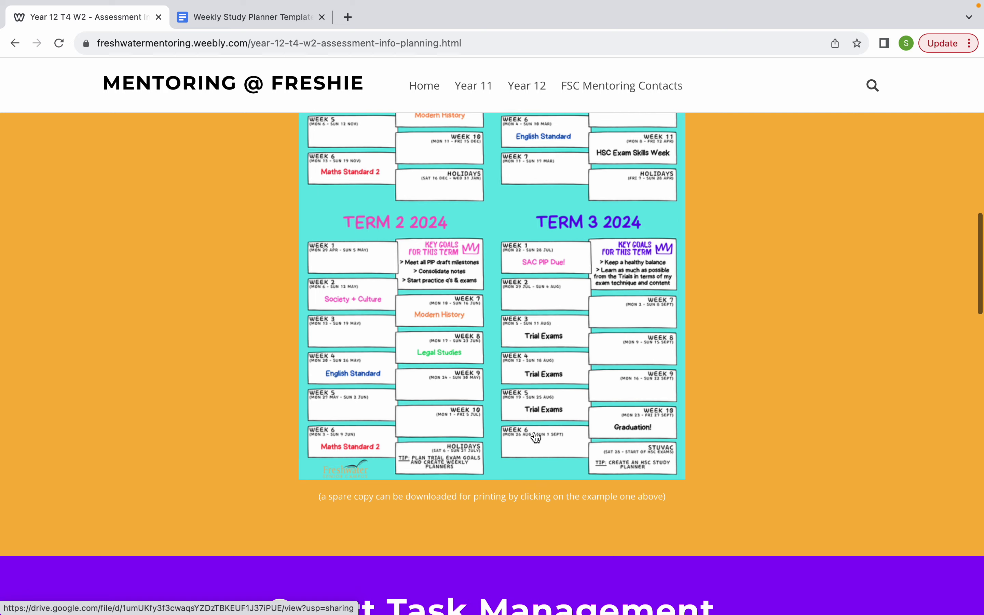
# Step: Scroll to the Smart Task Management intro and reveal the Year 12 navigation dropdown
pyautogui.scroll(-9, 536, 437)
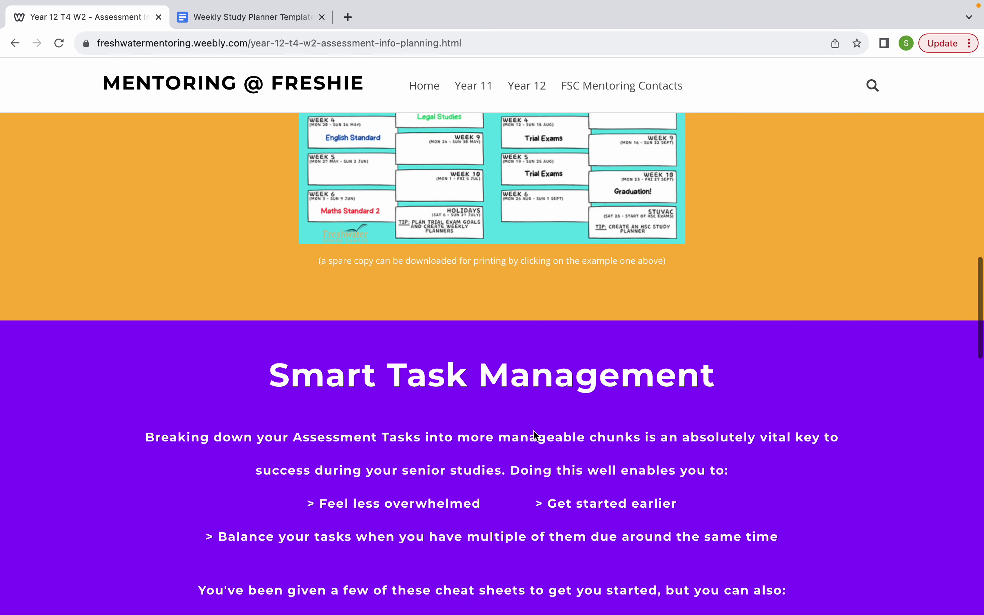
pyautogui.scroll(-2, 534, 431)
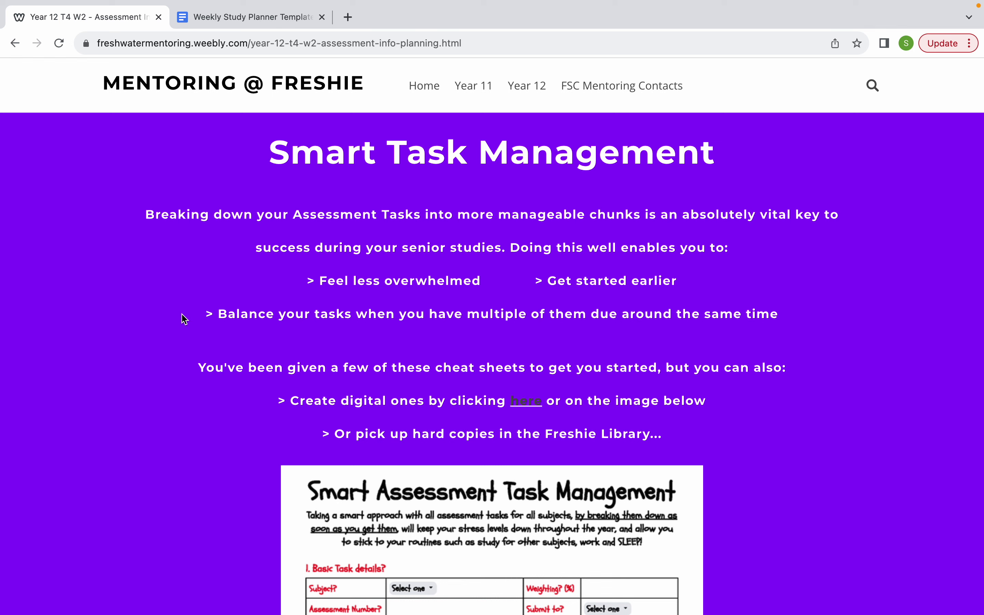
pyautogui.moveTo(528, 83)
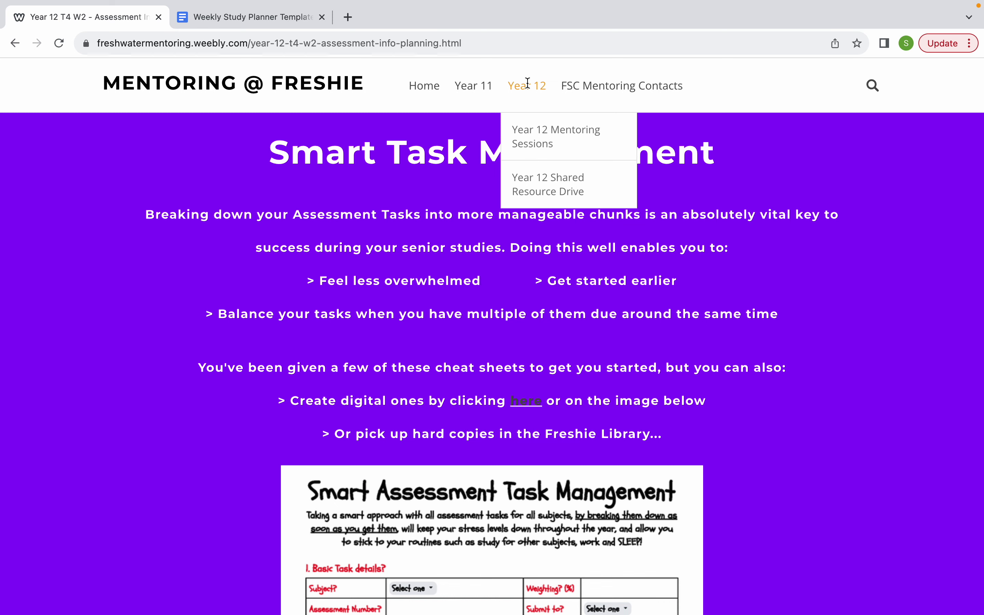
# Step: Go to Year 12 Mentoring Sessions, open Week 2 Assessment Planning and scroll to Smart Task Management
pyautogui.click(546, 140)
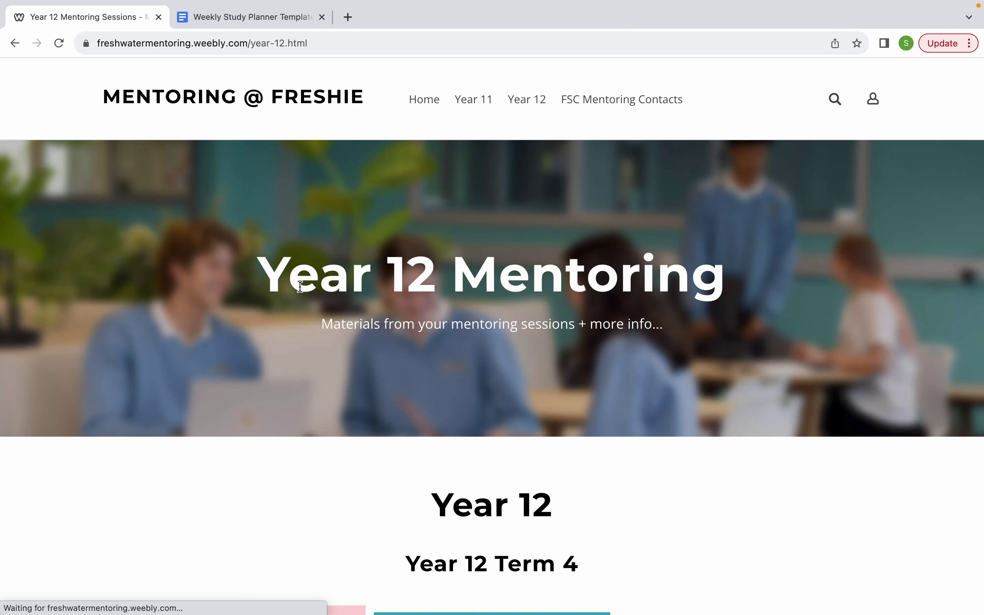
pyautogui.scroll(-8, 300, 286)
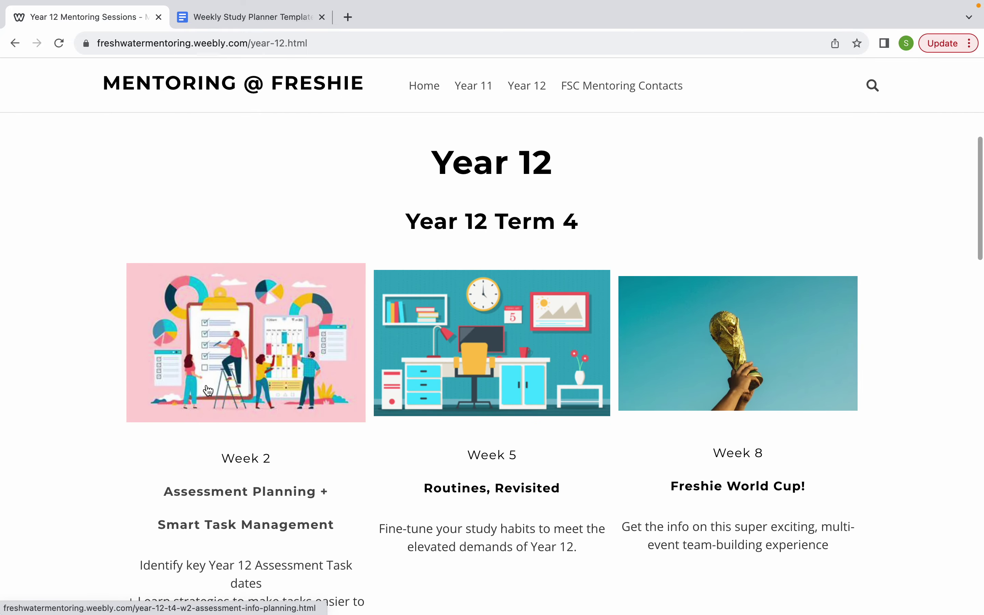
pyautogui.click(214, 363)
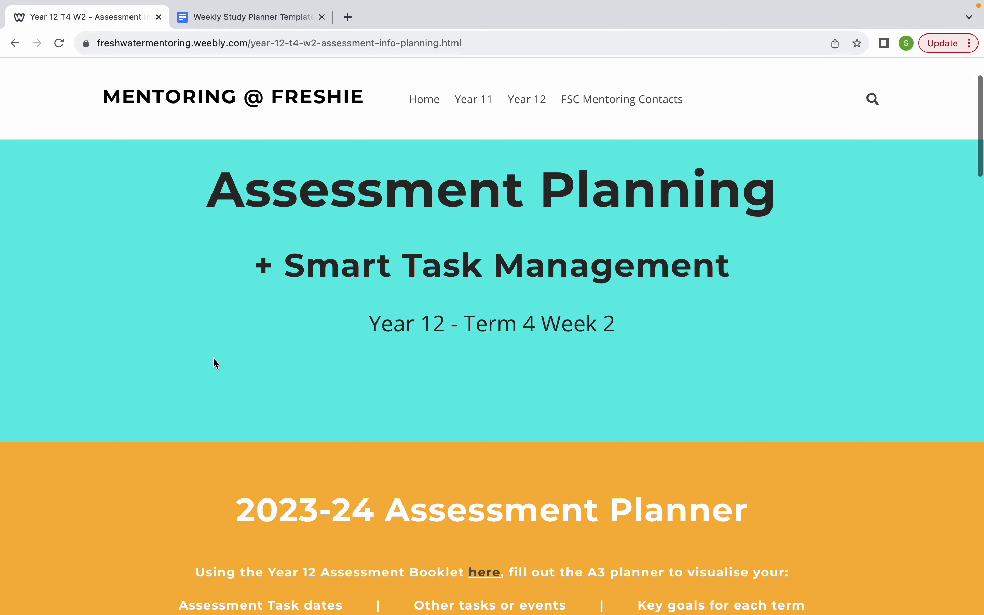
pyautogui.scroll(-6, 213, 358)
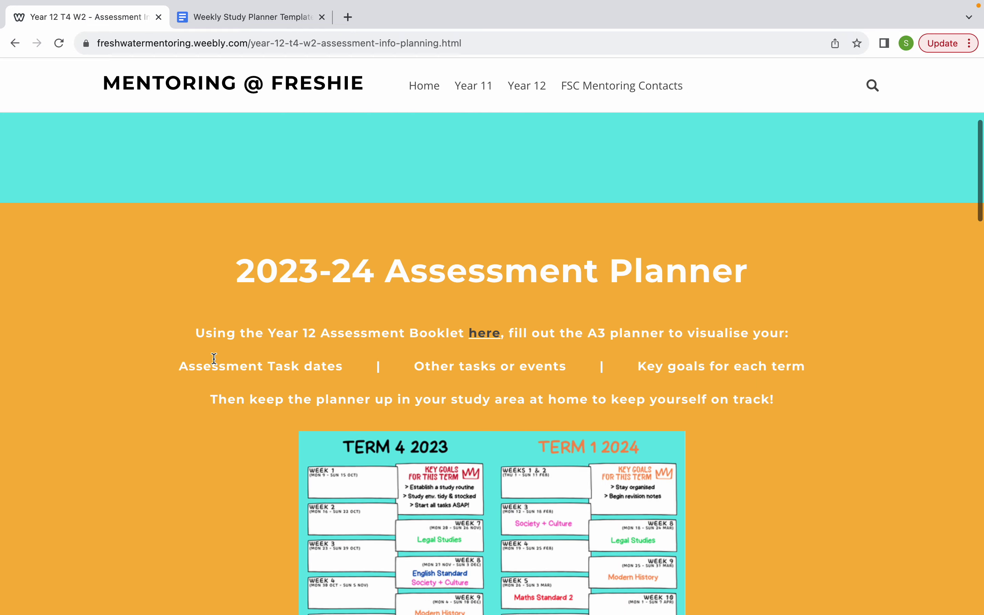
pyautogui.scroll(-20, 214, 359)
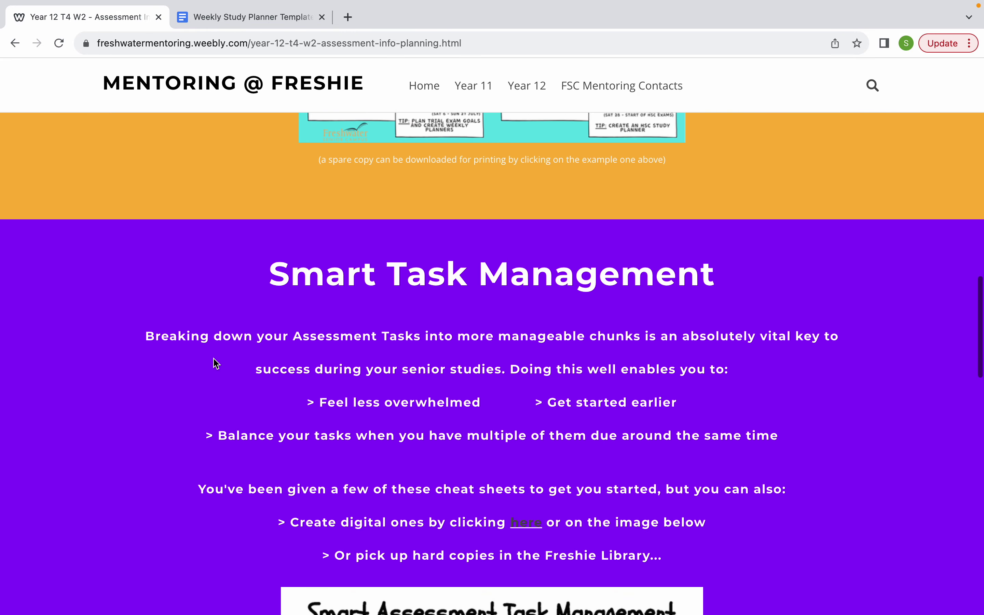
pyautogui.scroll(-5, 216, 364)
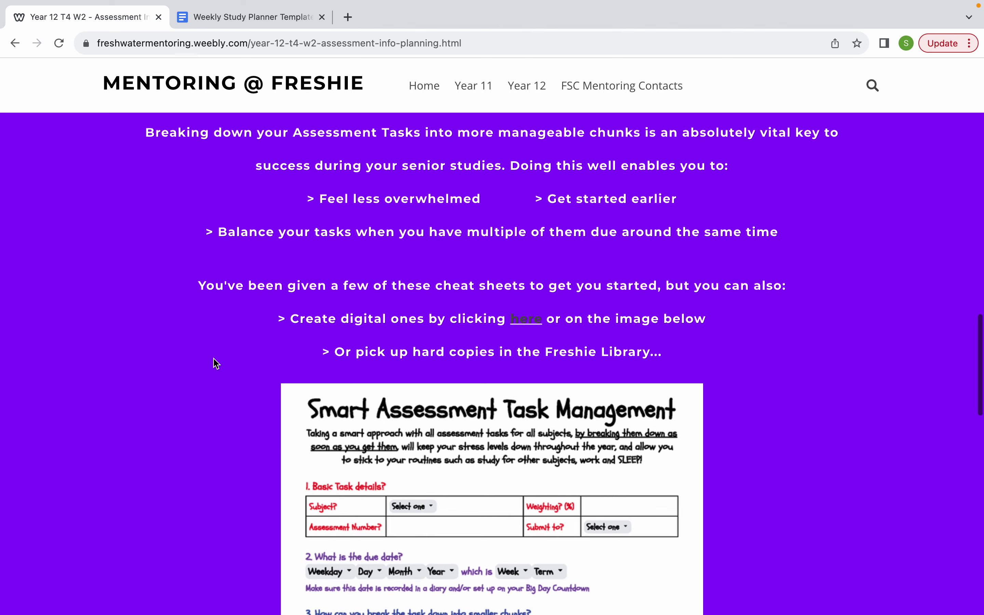
pyautogui.scroll(-4, 216, 363)
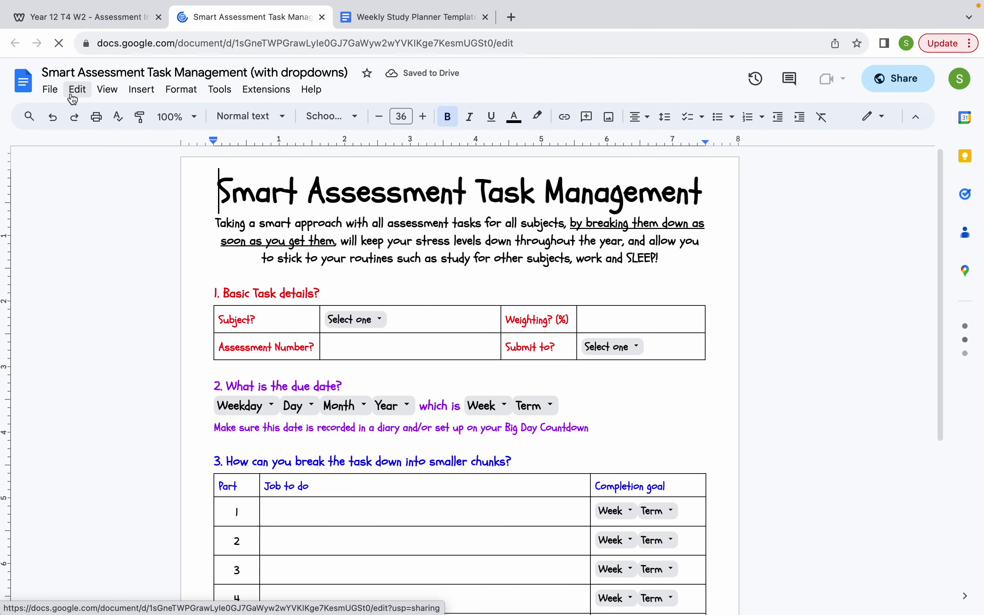
# Step: Make a copy of the worksheet named 'Year 11 English AT#2 Breakdown Example'
pyautogui.click(50, 90)
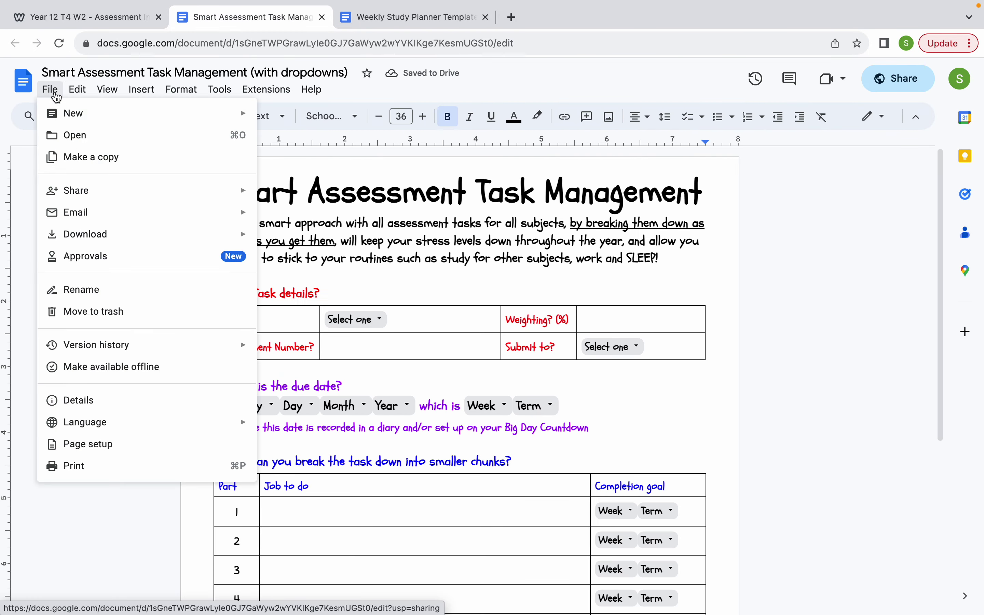
pyautogui.click(84, 158)
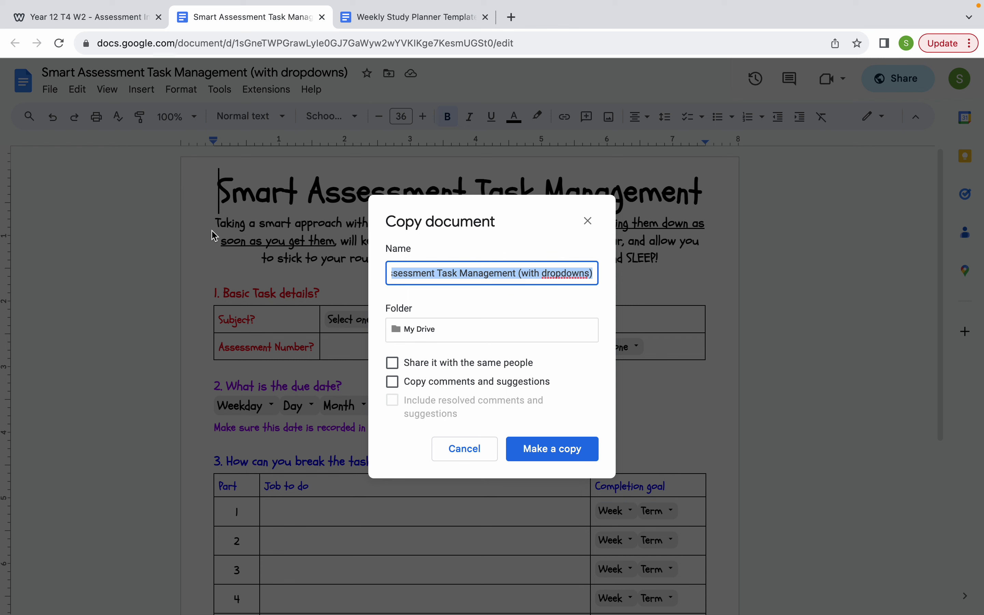
pyautogui.write('Ye')
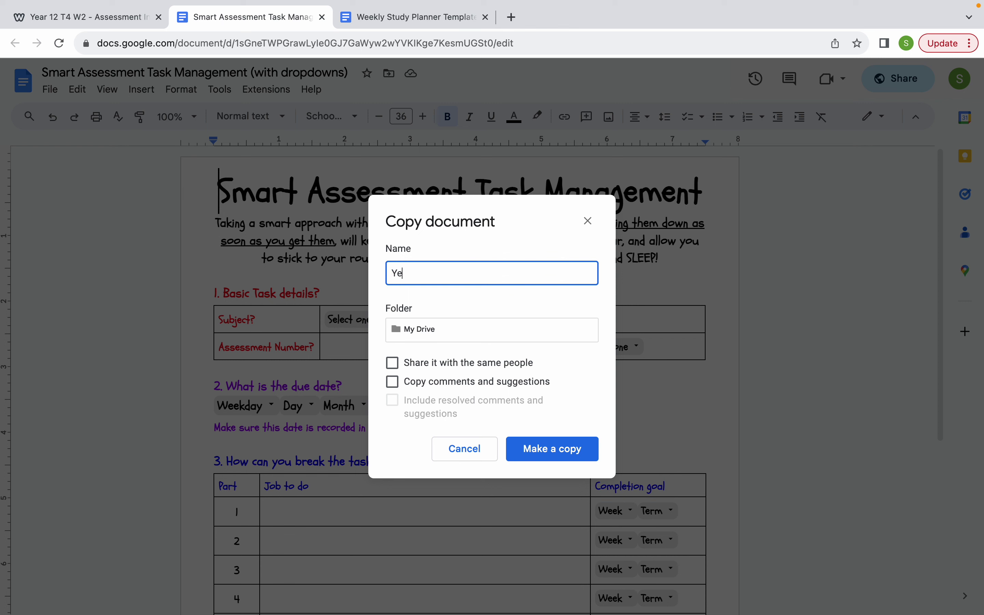
pyautogui.write('ar 11 English AT#2 Breakdown Example')
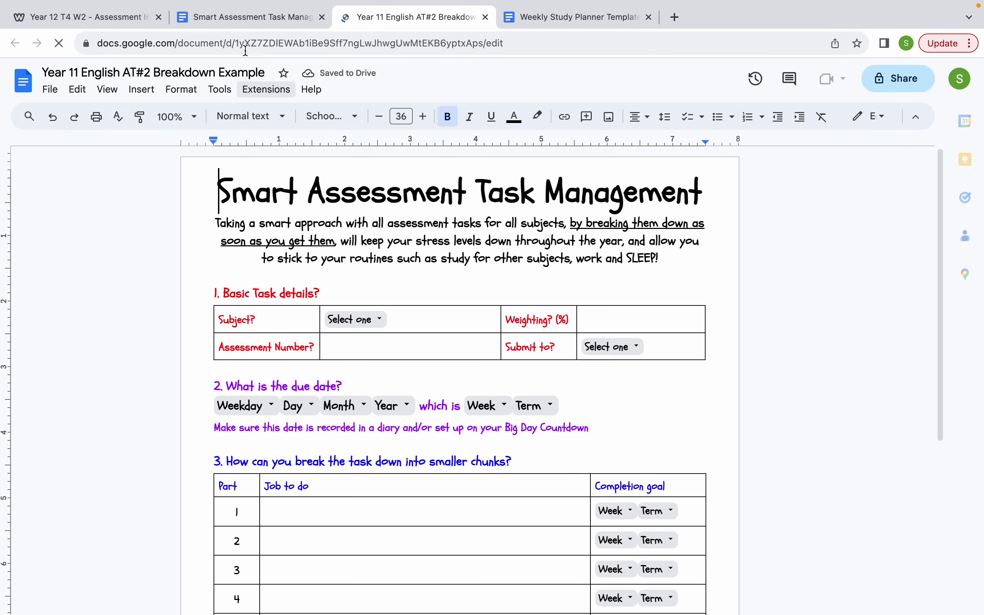
# Step: Close the original template tab and set the copy's zoom to Fit
pyautogui.click(323, 17)
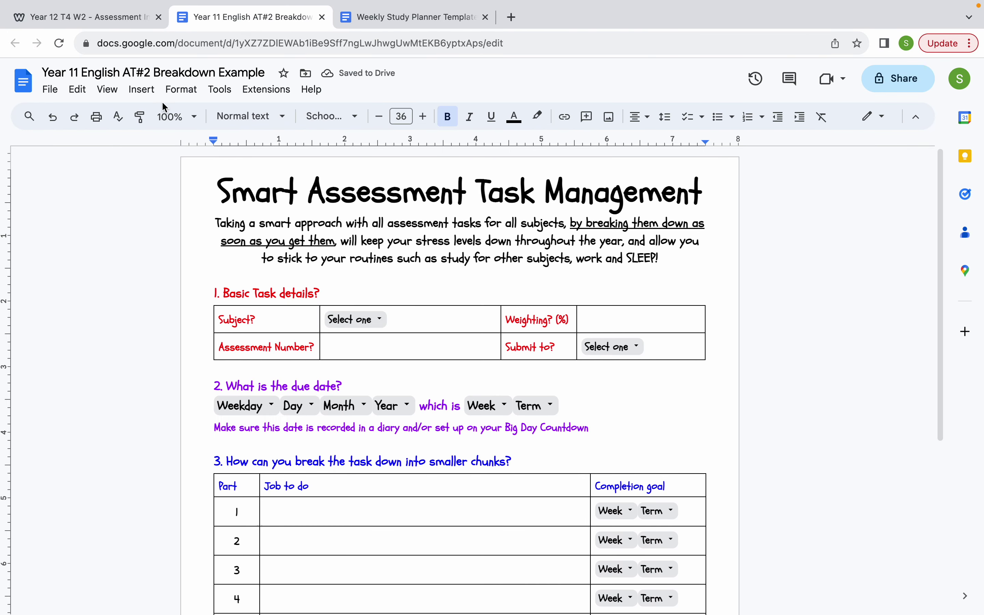
pyautogui.click(184, 115)
pyautogui.click(180, 140)
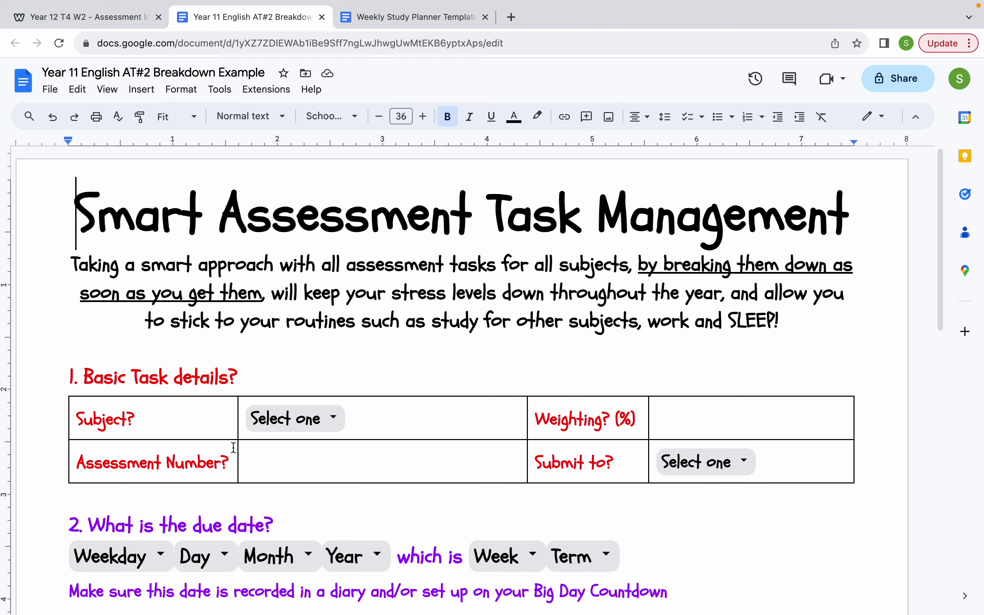
# Step: Enter subject English Standard (Year 11), assessment 2, weighting 40%, submitted to Google Classroom
pyautogui.click(293, 423)
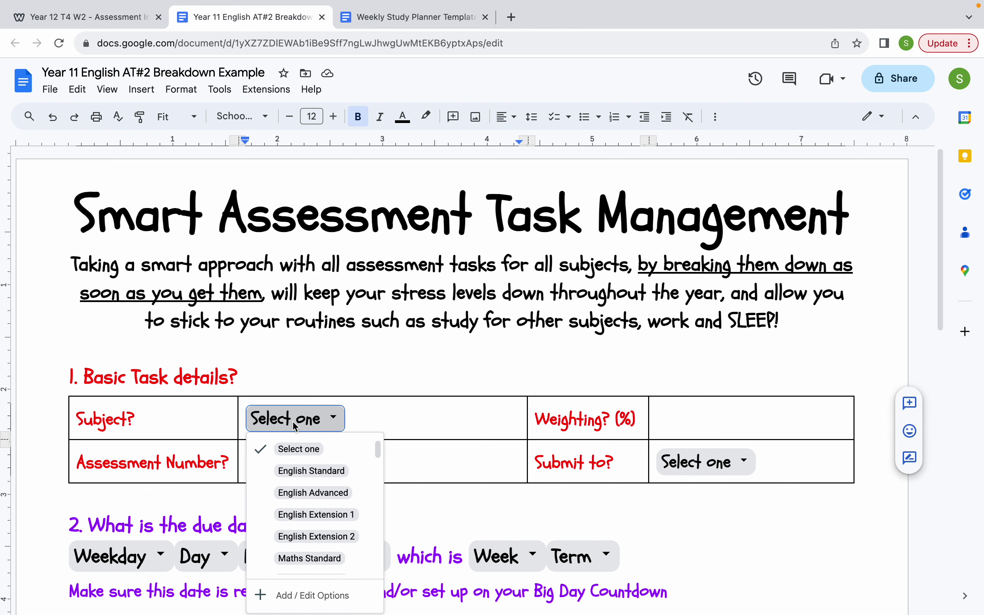
pyautogui.click(305, 472)
pyautogui.click(415, 417)
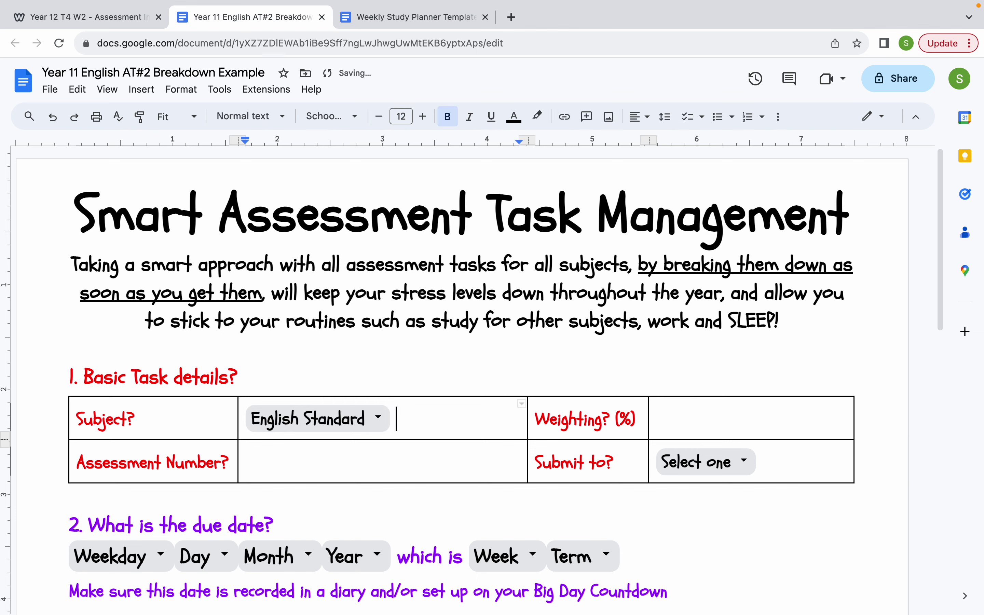
pyautogui.write('(Year 11)')
pyautogui.click(337, 468)
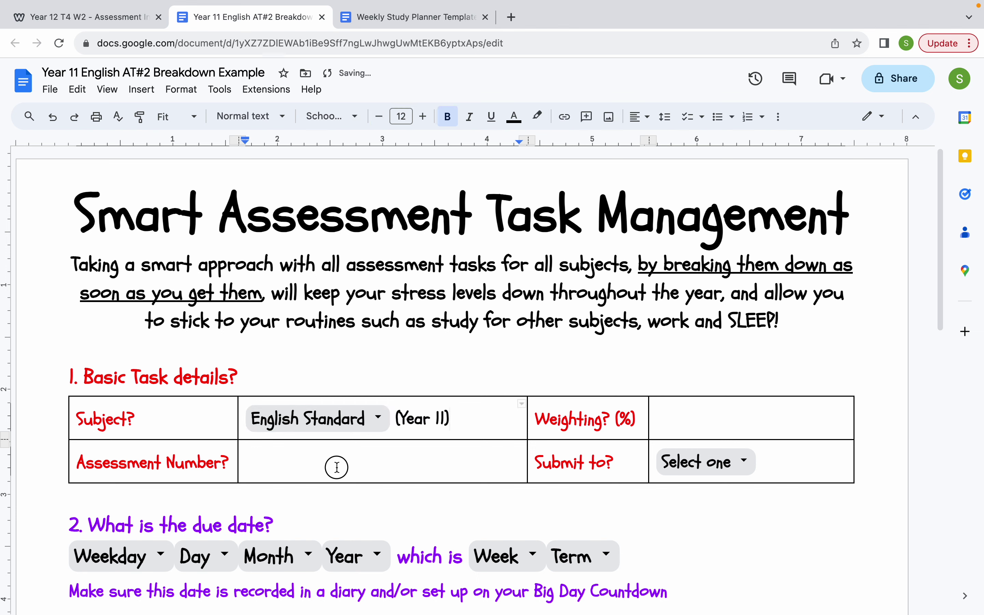
pyautogui.write('2')
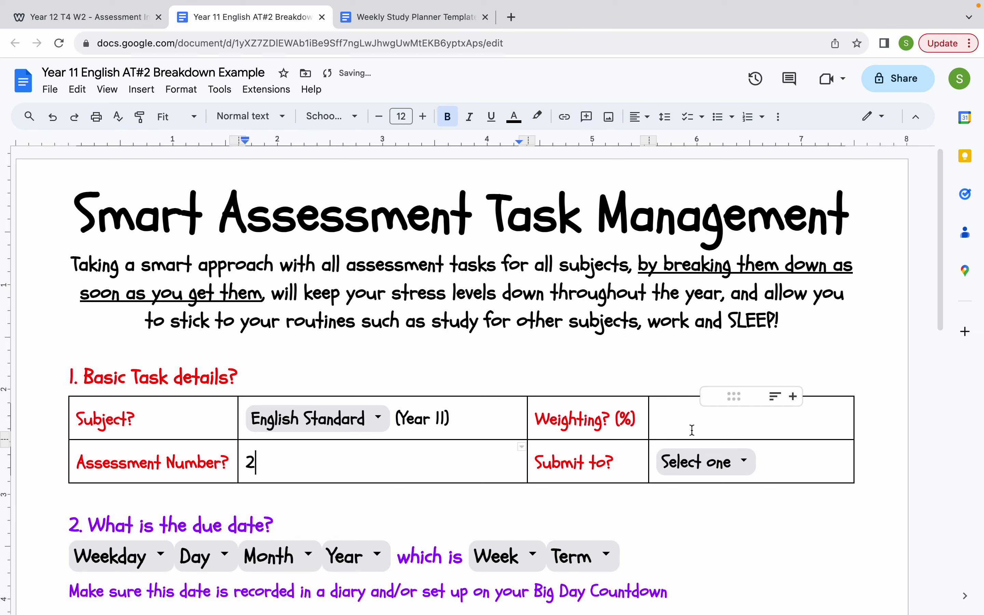
pyautogui.click(712, 422)
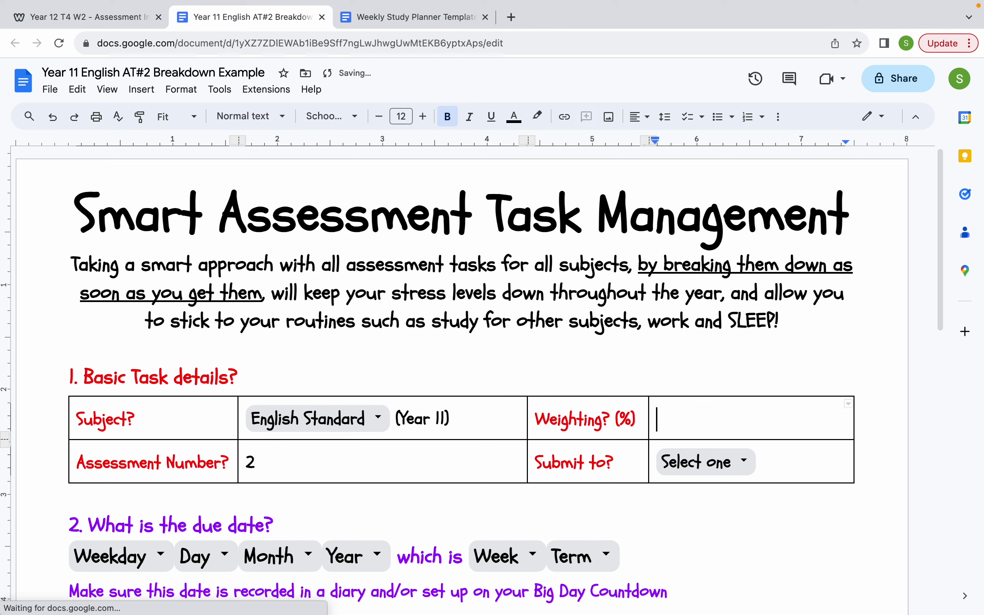
pyautogui.write('40')
pyautogui.click(715, 472)
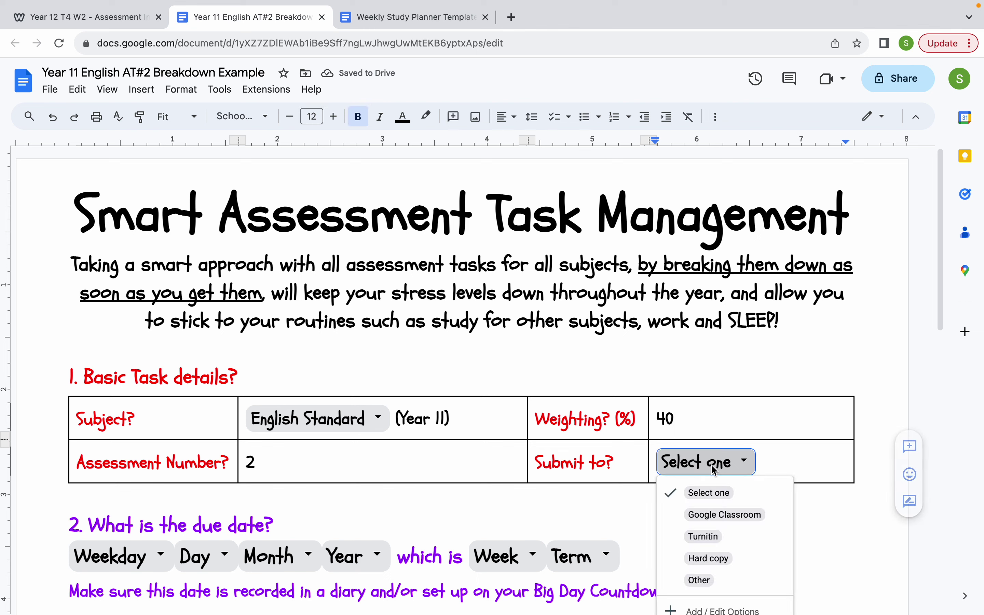
pyautogui.click(715, 516)
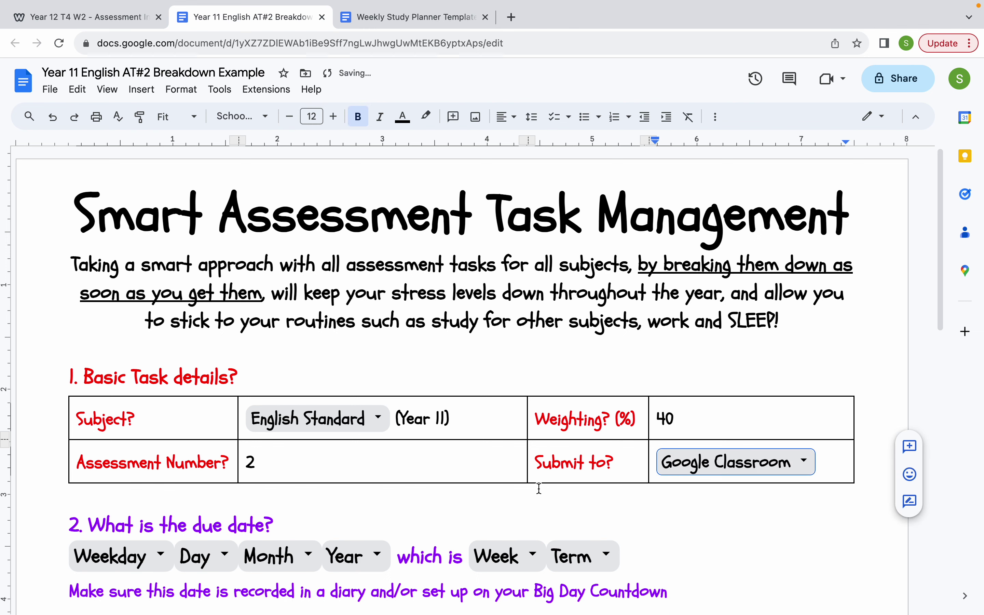
pyautogui.scroll(-4, 539, 488)
# Step: Set the due date chips to Thursday 15 June 2023
pyautogui.scroll(-1, 539, 488)
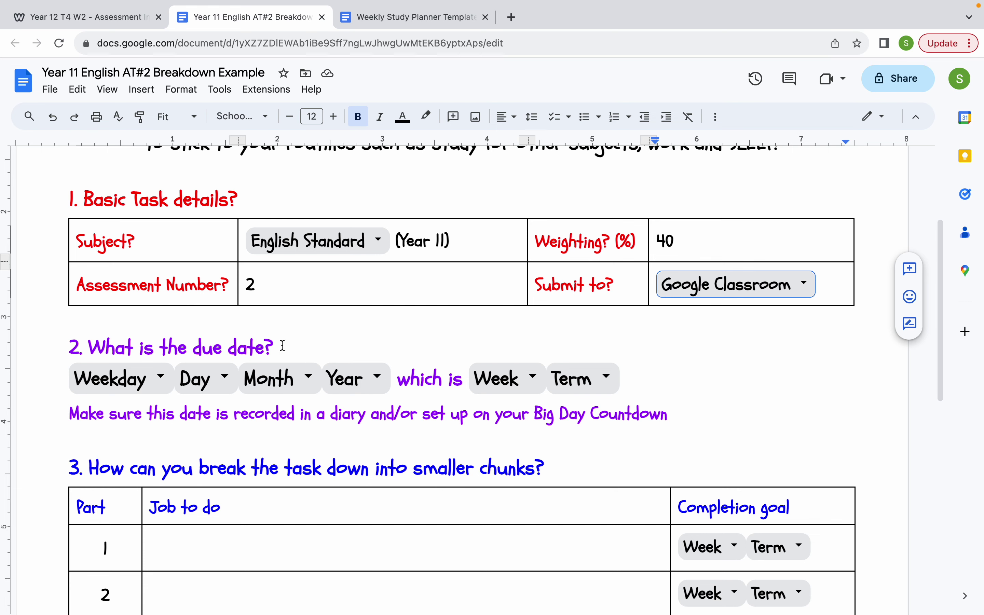
pyautogui.scroll(-1, 283, 346)
pyautogui.click(96, 345)
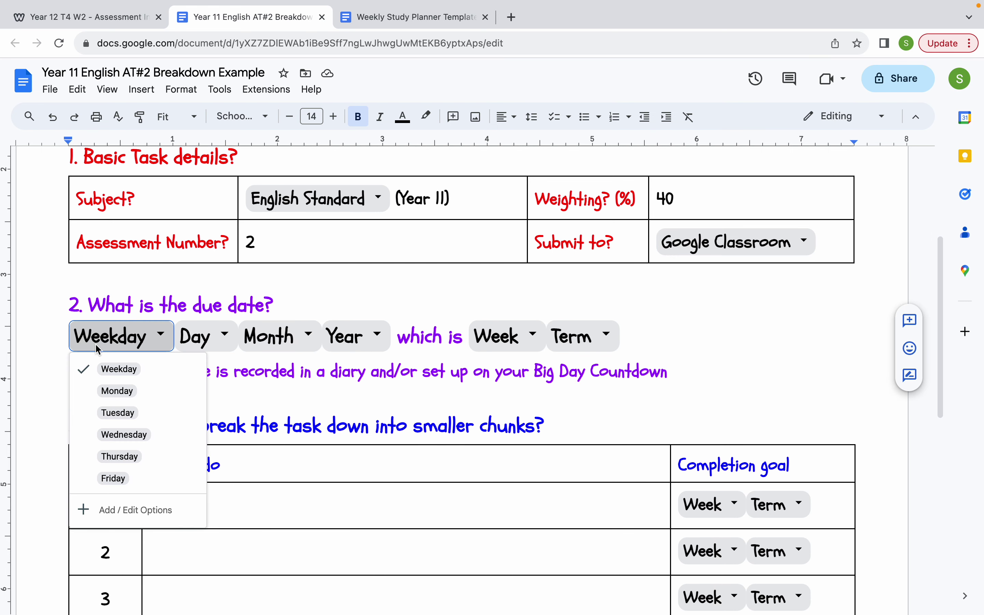
pyautogui.click(120, 456)
pyautogui.click(204, 340)
pyautogui.scroll(-6, 215, 448)
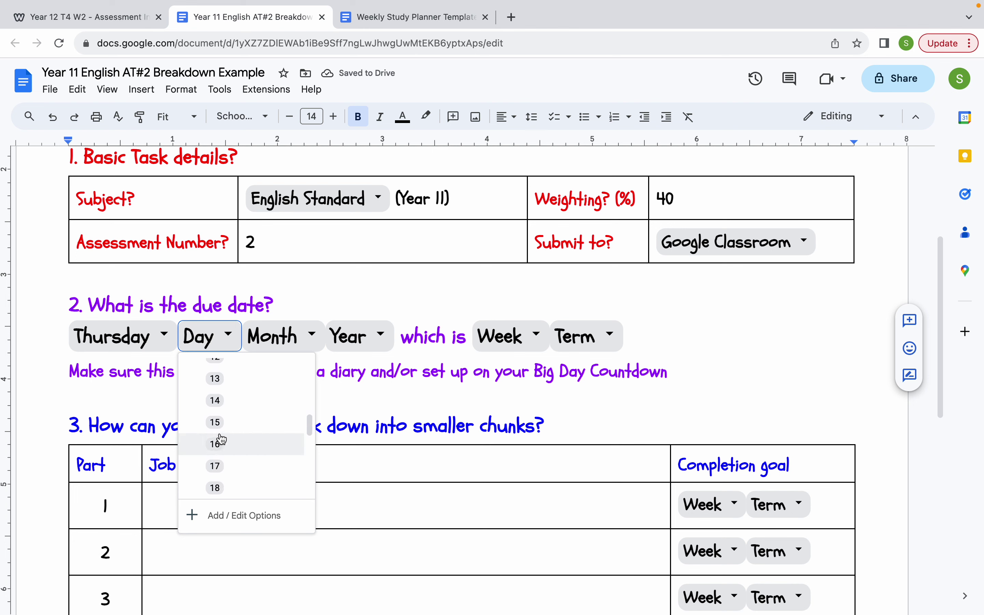
pyautogui.click(215, 425)
pyautogui.click(279, 340)
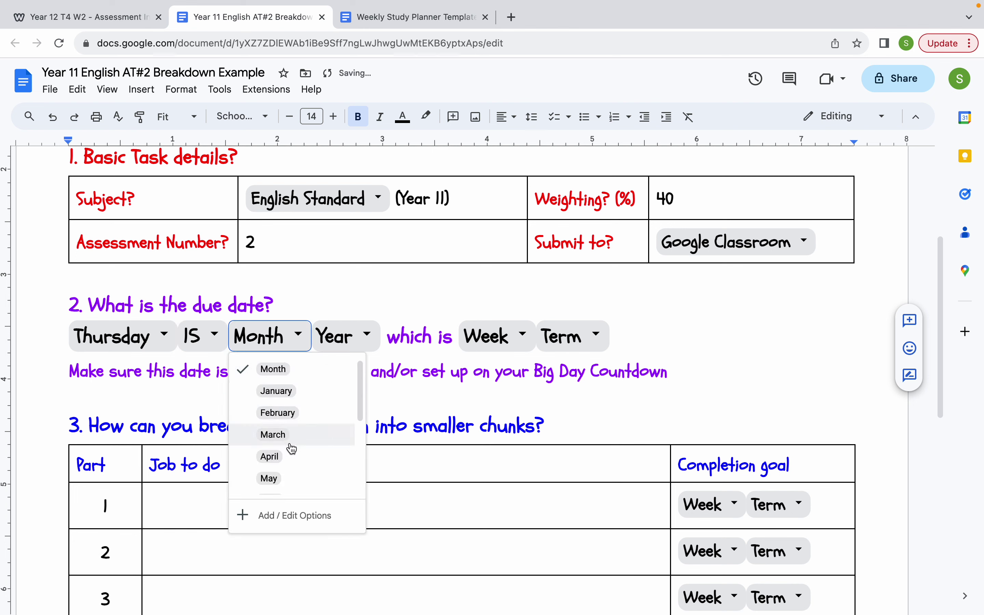
pyautogui.scroll(-2, 286, 455)
pyautogui.click(284, 461)
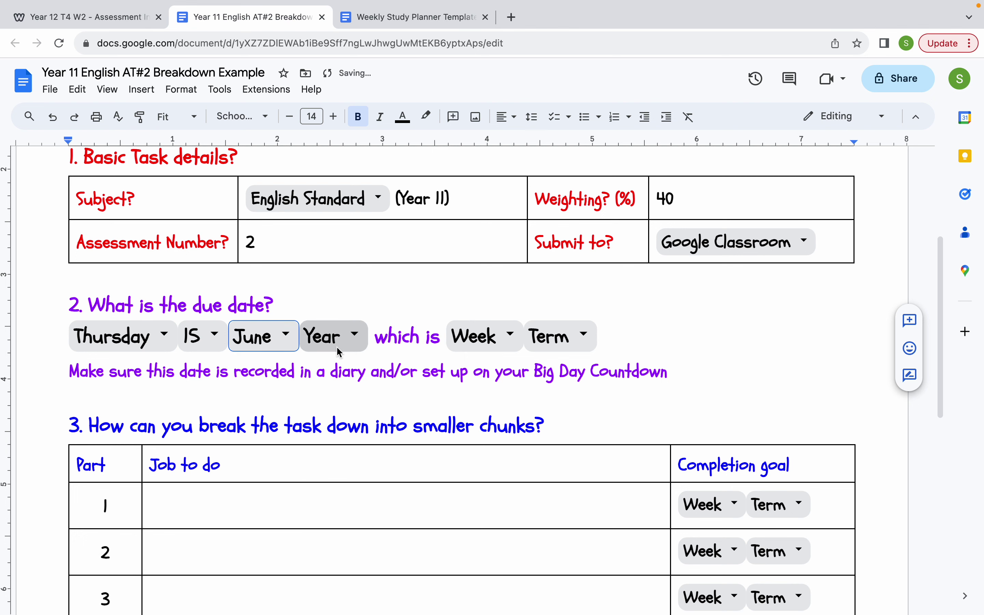
pyautogui.click(336, 346)
pyautogui.click(349, 393)
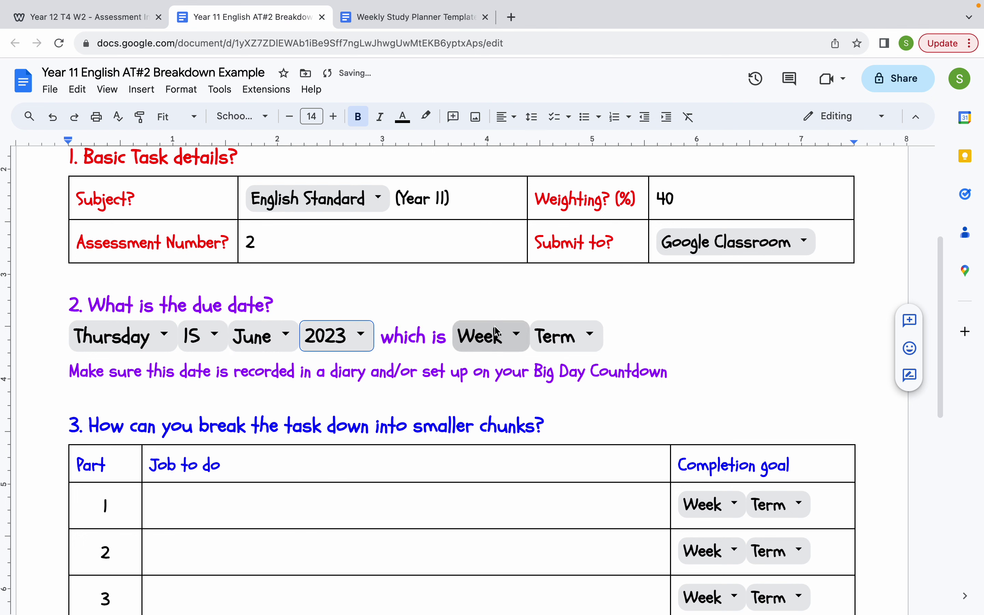
# Step: Mark the due date as Week 8 of Term 2
pyautogui.click(497, 336)
pyautogui.scroll(-3, 511, 421)
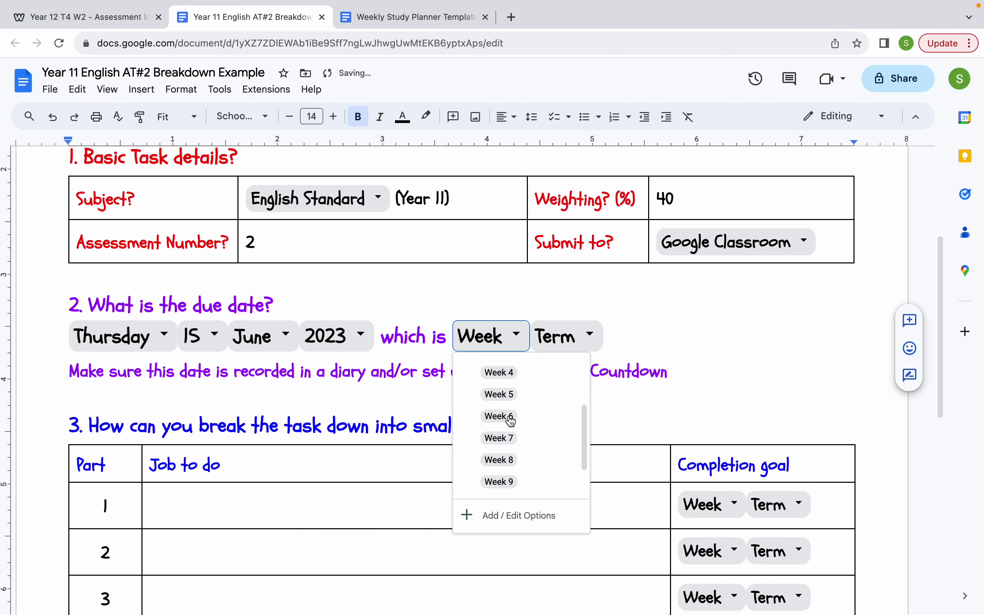
pyautogui.click(512, 459)
pyautogui.click(584, 340)
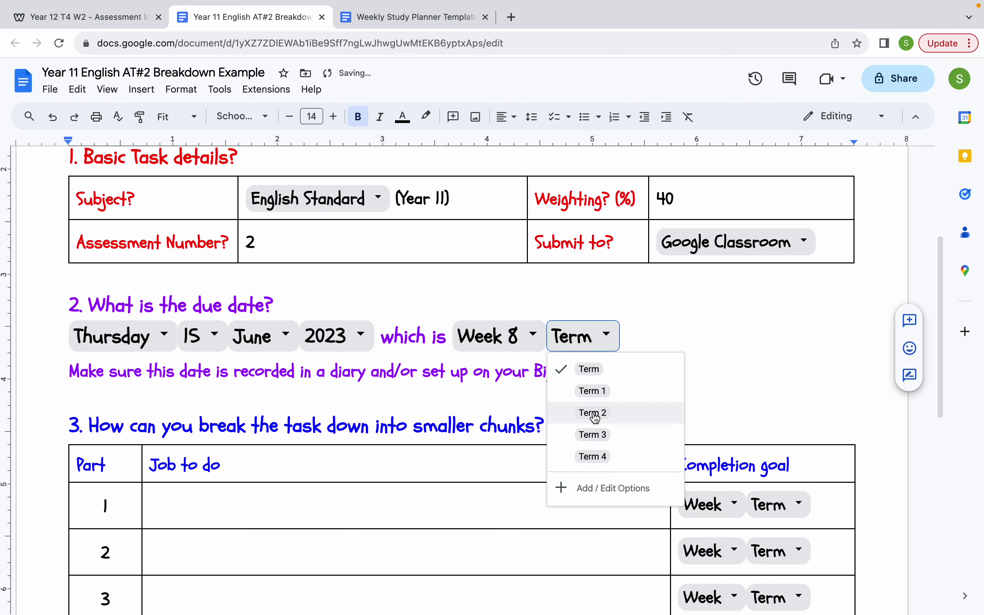
pyautogui.click(594, 413)
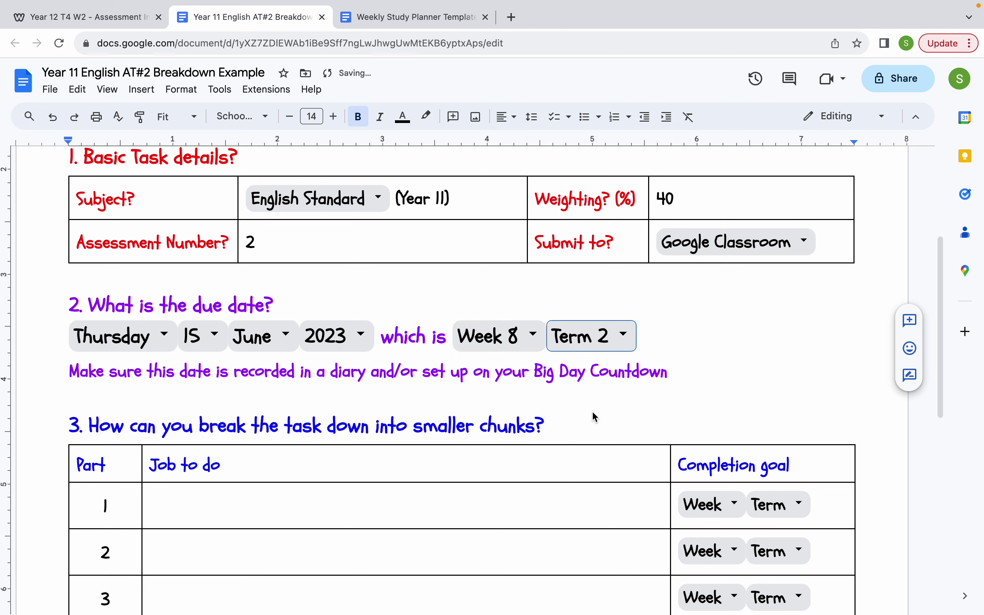
# Step: Highlight the reminder line about recording the due date, then deselect it
pyautogui.click(75, 375)
pyautogui.moveTo(77, 373); pyautogui.dragTo(673, 378)
pyautogui.click(688, 377)
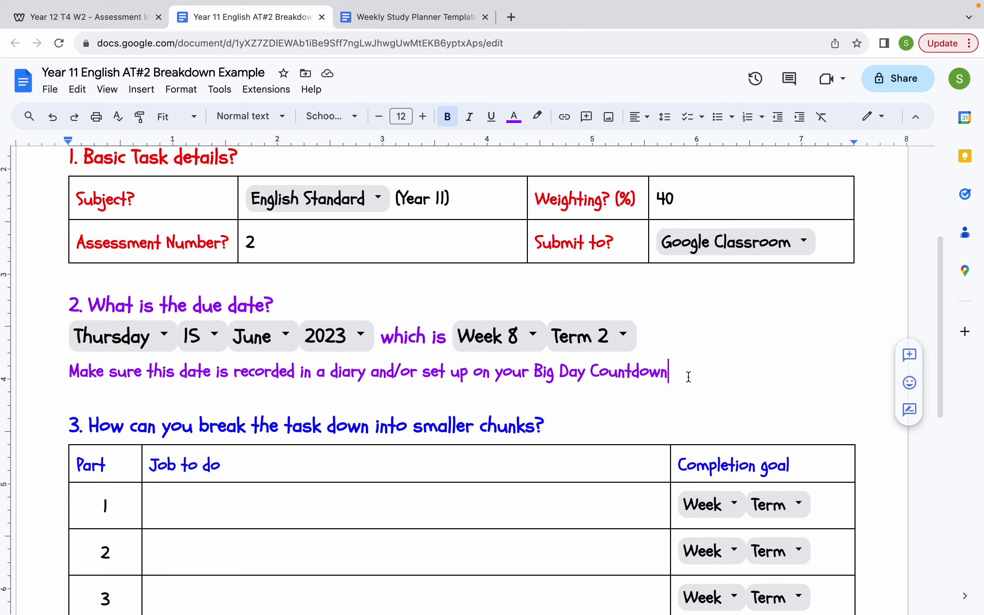
# Step: Move the Summer Holidays Start! countdown to mid-right and review its Preferences
pyautogui.hotkey('ctrl', 'Left')
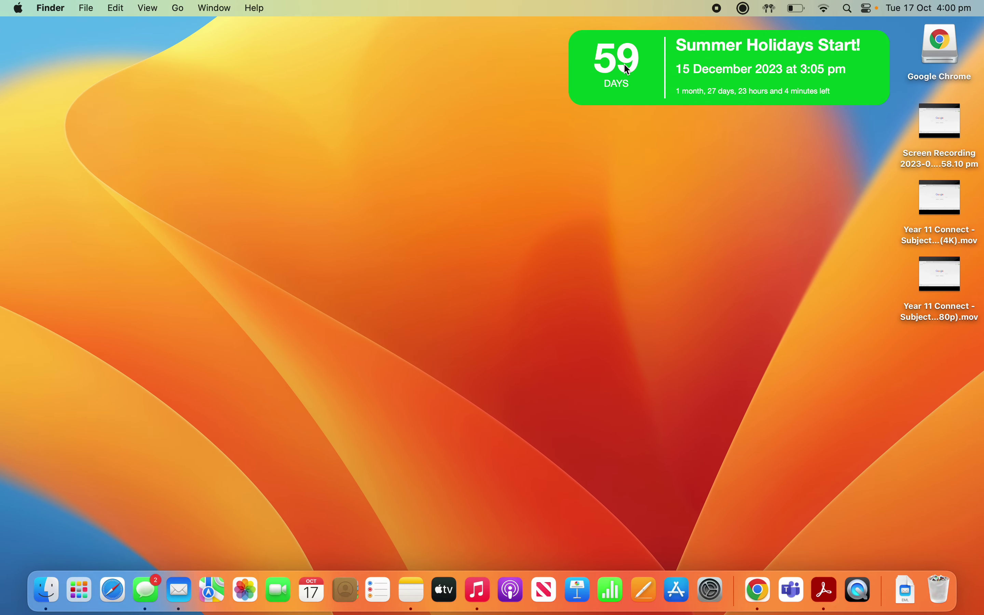
pyautogui.moveTo(588, 61); pyautogui.dragTo(514, 220)
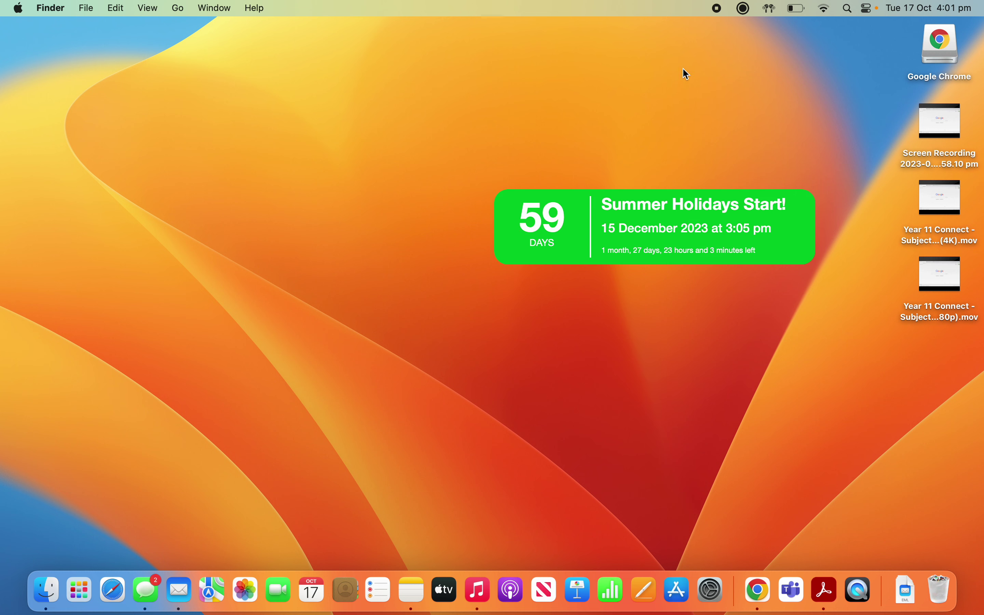
pyautogui.click(745, 8)
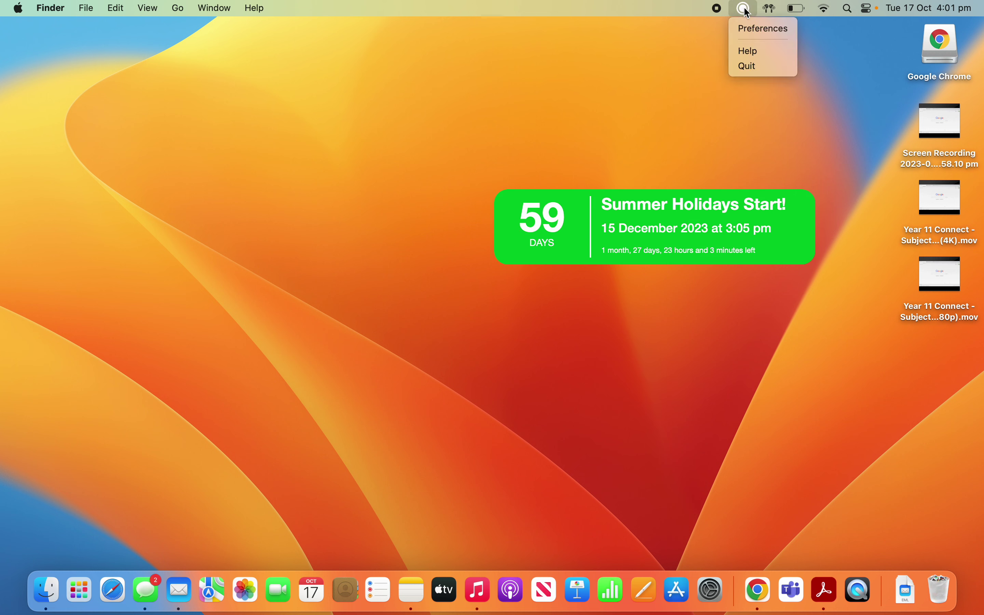
pyautogui.click(753, 32)
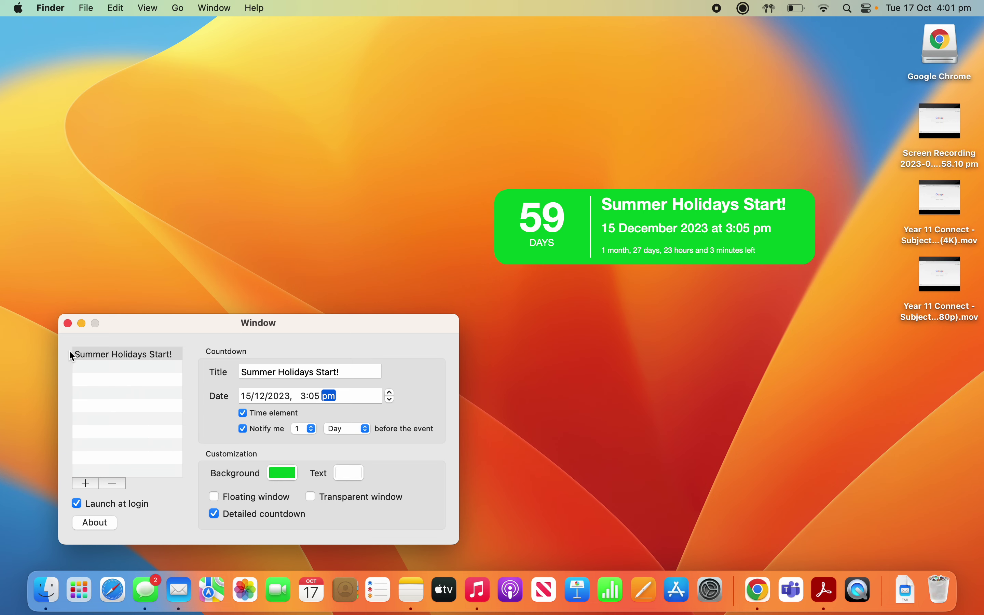
pyautogui.click(68, 324)
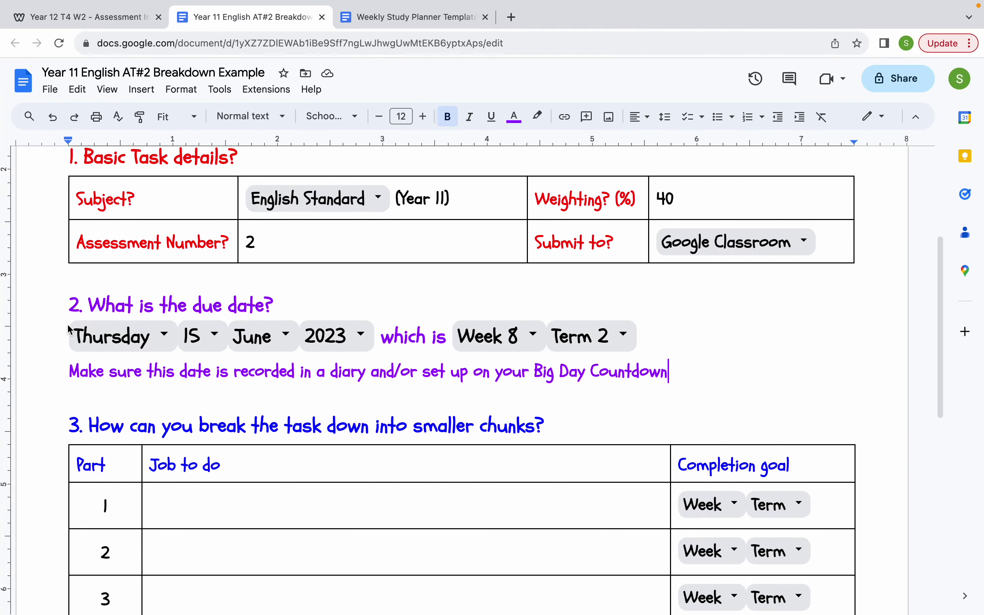
# Step: Paste the six prepared jobs with Week 4–8 Term 2 goals into the empty breakdown rows
pyautogui.scroll(-3, 67, 325)
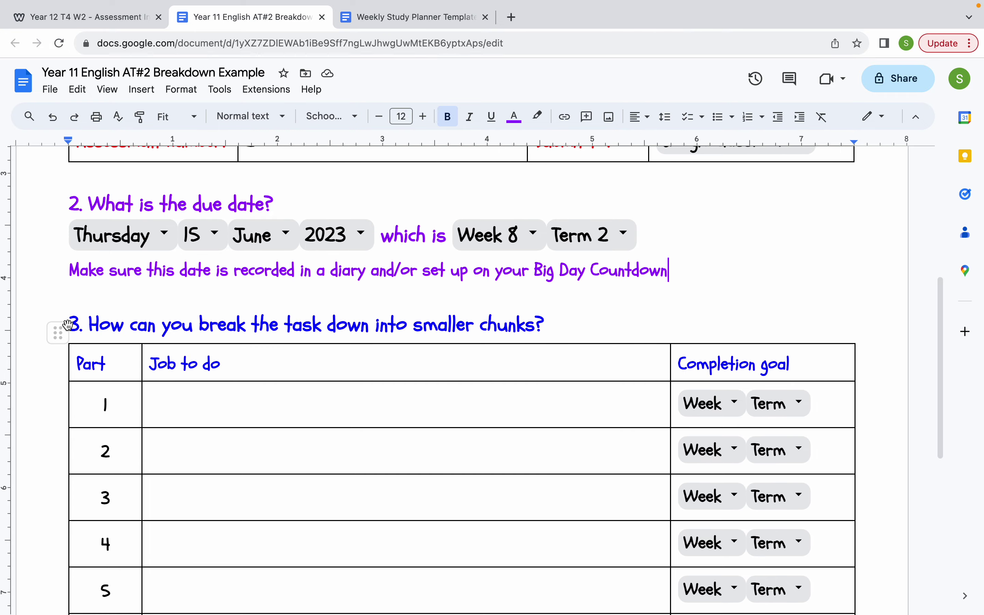
pyautogui.scroll(-5, 68, 324)
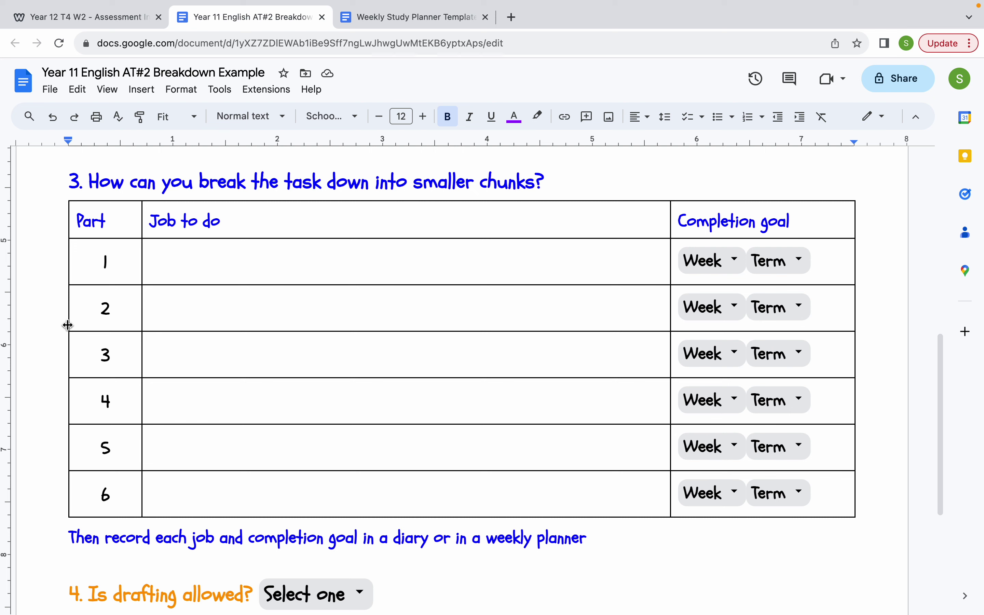
pyautogui.moveTo(260, 266); pyautogui.dragTo(829, 502)
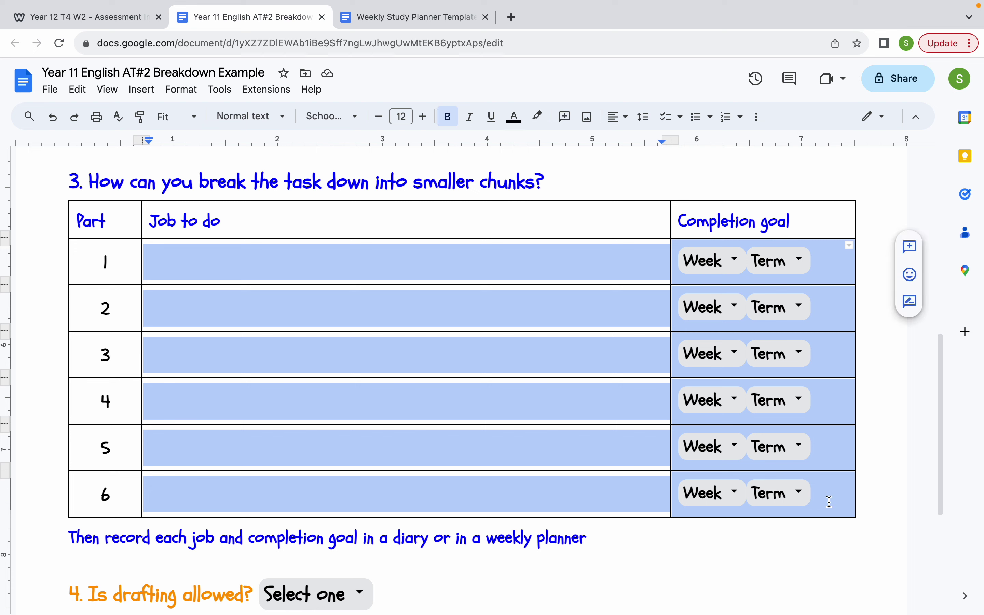
pyautogui.write('Mind map the question and different approaches to answering it\tWeek 4 Term 2 Look for supporting evidence for each approach in the text\tWeek 4 Term 2 Select the approach I want to go with and start drafting\tWeek 5 Term 2 Submit draft by the due date (see below)\tWeek 6 Term 2 Edit draft from feedback\tWeek 7 Term 2 Record podcast (start at the beginning of the week!)\tWeek 8 Term 2')
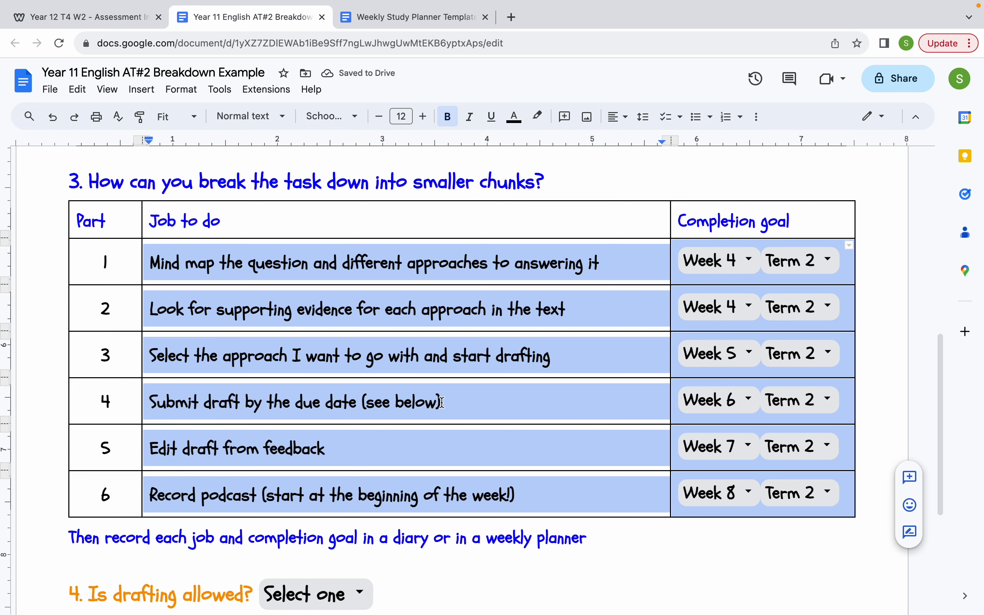
pyautogui.click(154, 264)
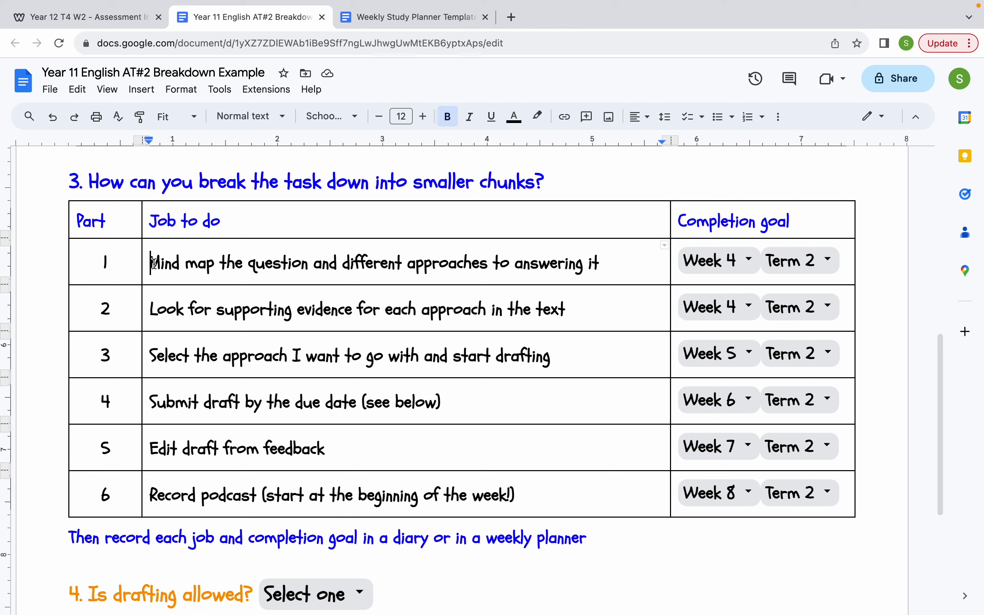
# Step: Review each of the six job rows and highlight the reminder to record jobs in a planner
pyautogui.press('Down')
pyautogui.click(151, 361)
pyautogui.click(661, 264)
pyautogui.scroll(-2, 617, 364)
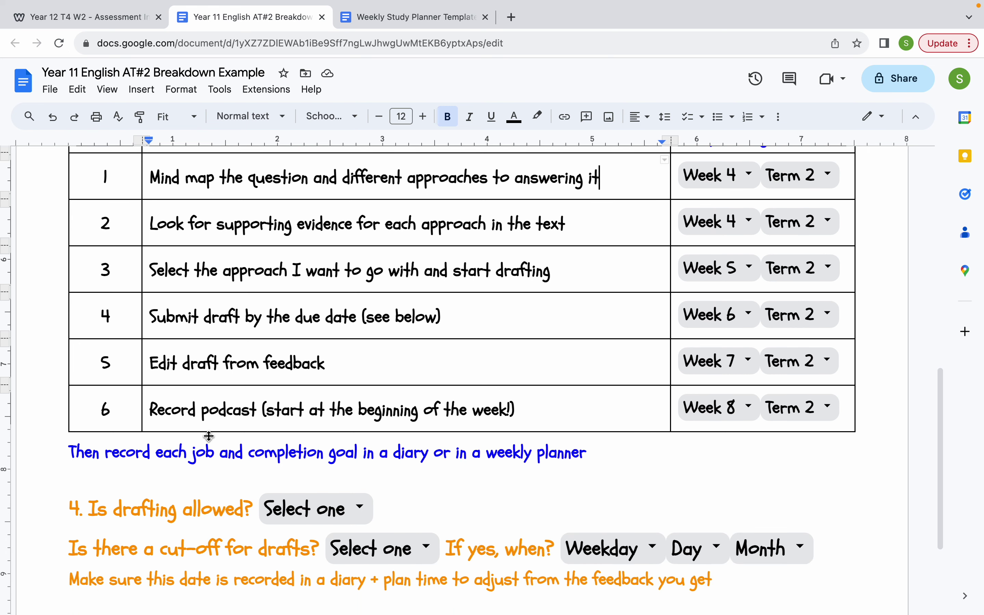
pyautogui.click(150, 412)
pyautogui.moveTo(589, 451); pyautogui.dragTo(68, 448)
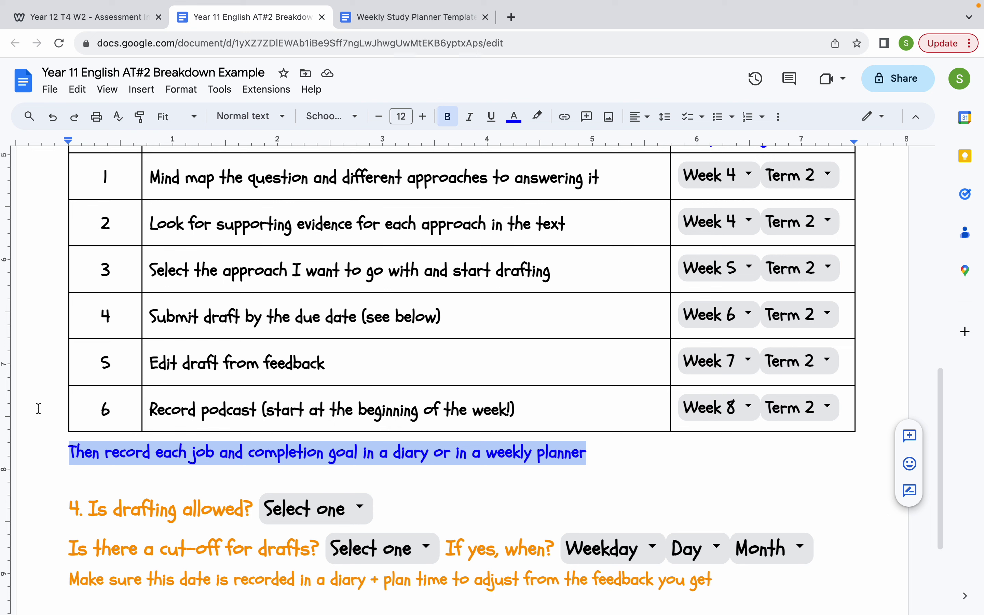
# Step: Scroll the Mentoring @ Freshie page to Other Planning Tools, then view the Weekly Study Planner Template
pyautogui.click(63, 17)
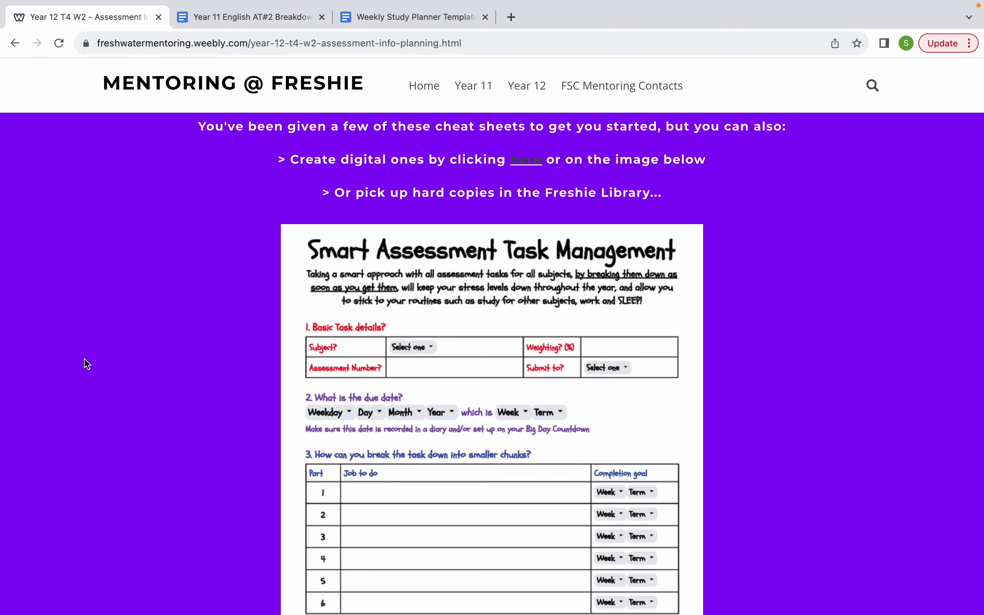
pyautogui.scroll(-5, 86, 374)
pyautogui.scroll(-12, 86, 374)
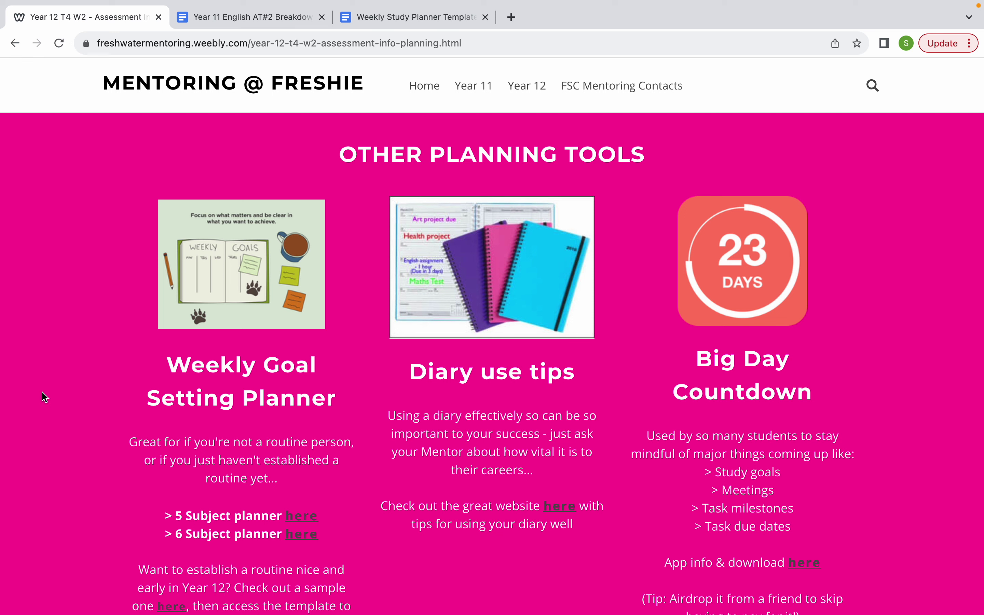
pyautogui.click(401, 17)
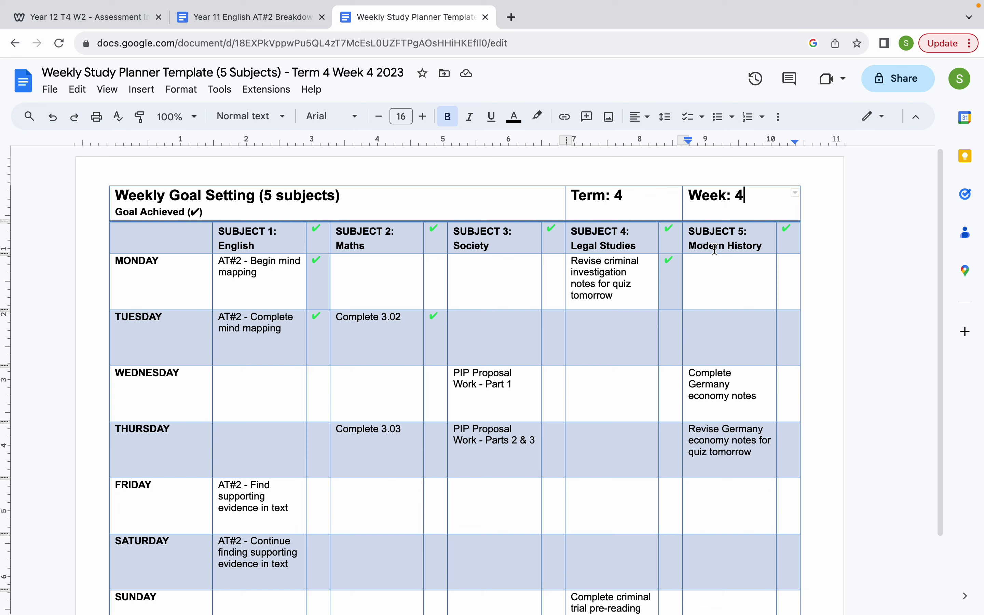
# Step: Scroll down the weekly planner to review the English AT#2 entries in the daily grid
pyautogui.scroll(-2, 392, 324)
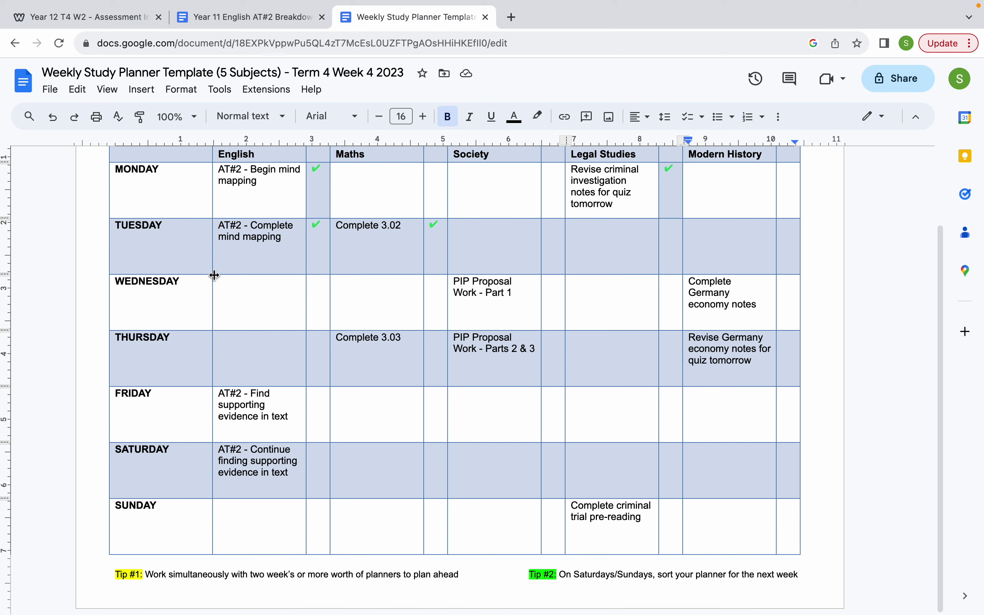
# Step: Back in the AT#2 breakdown, clear the reminder line's highlight and mark drafting allowed: Yes
pyautogui.click(245, 18)
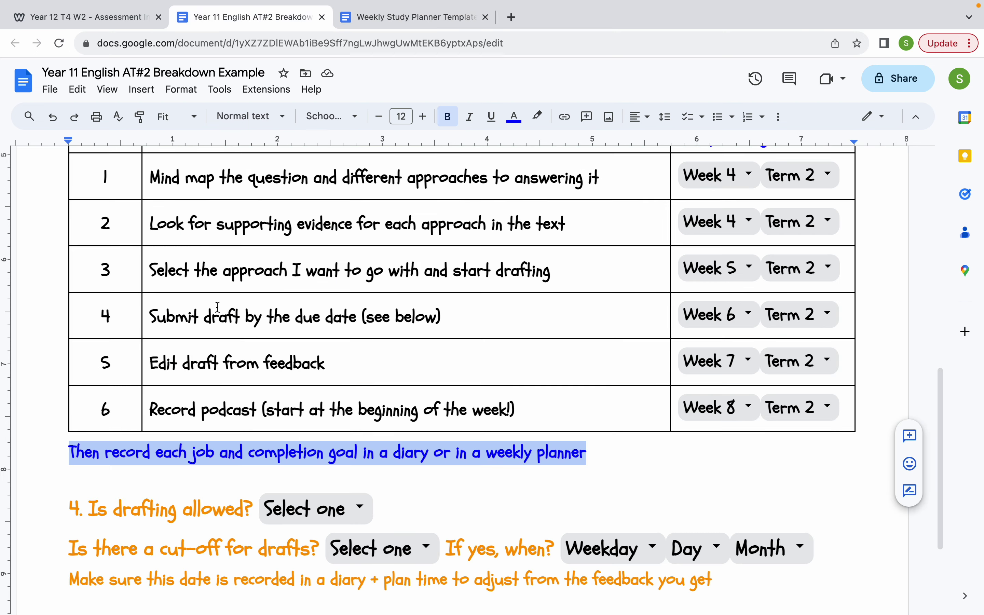
pyautogui.scroll(-3, 218, 307)
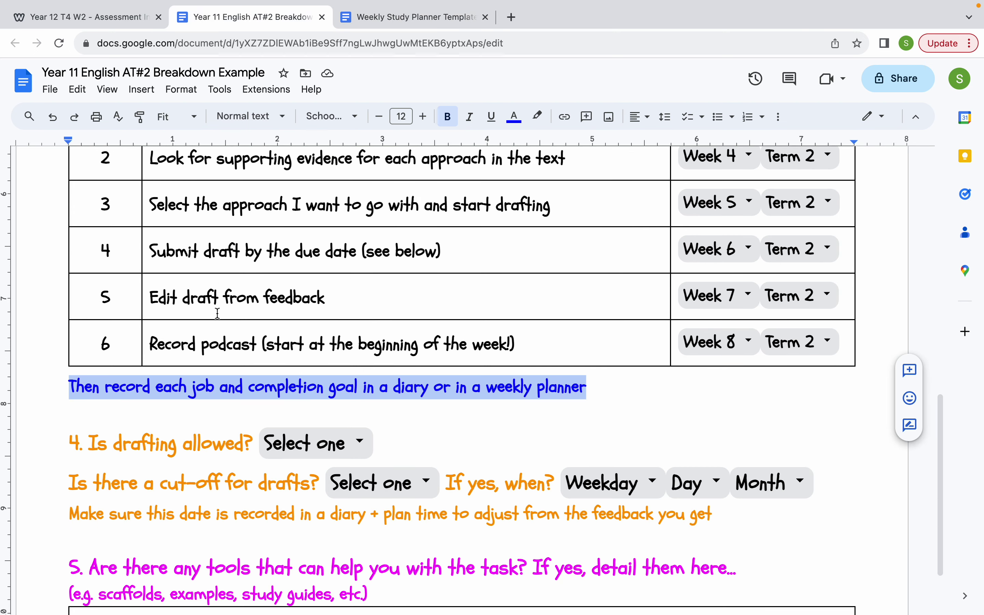
pyautogui.click(102, 439)
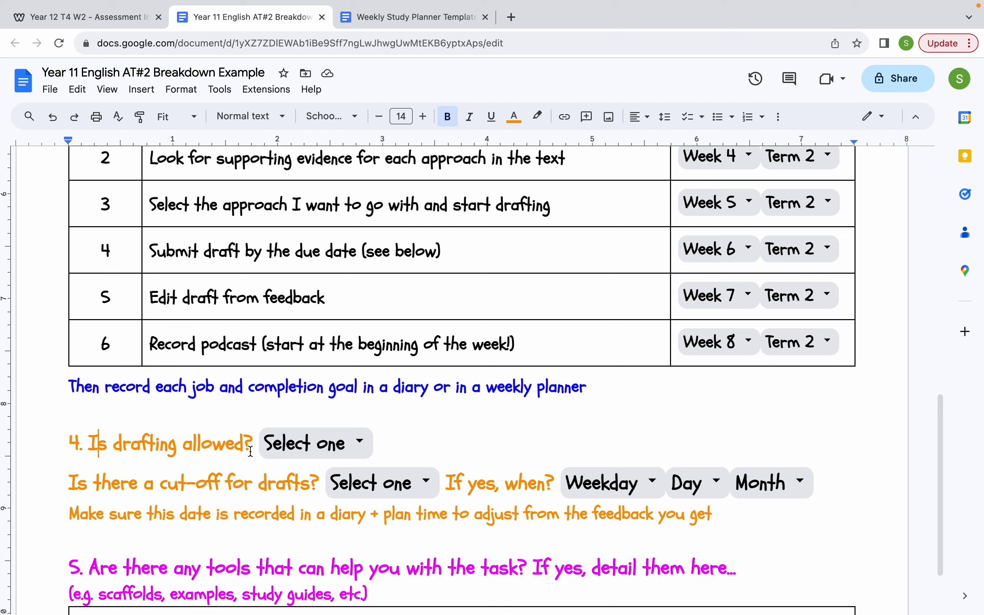
pyautogui.click(308, 442)
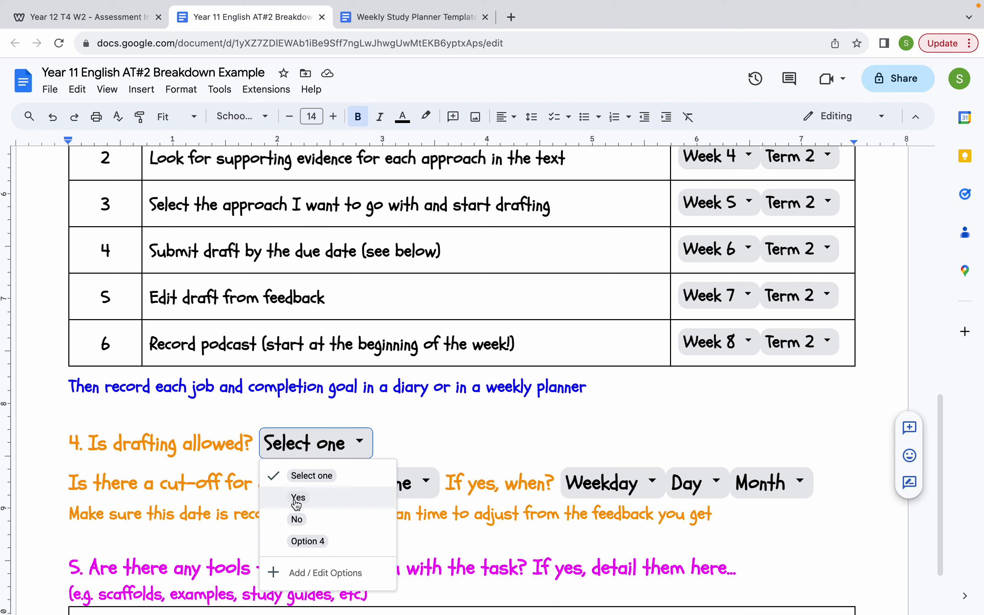
pyautogui.click(297, 498)
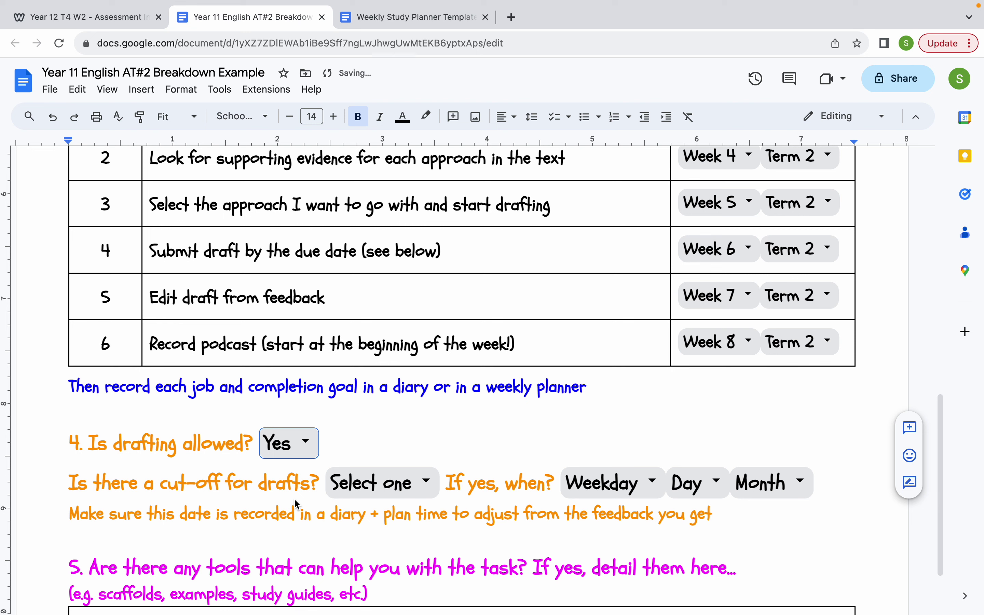
# Step: Answer Yes to the draft cut-off and set its date to Thursday 1 June
pyautogui.click(365, 484)
pyautogui.click(375, 536)
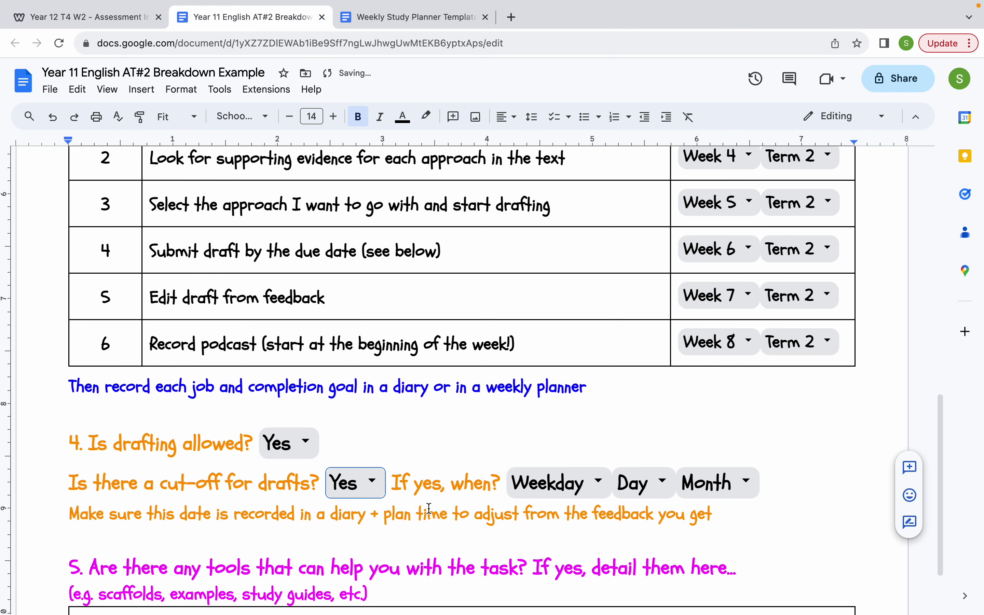
pyautogui.click(549, 489)
pyautogui.scroll(-2, 550, 492)
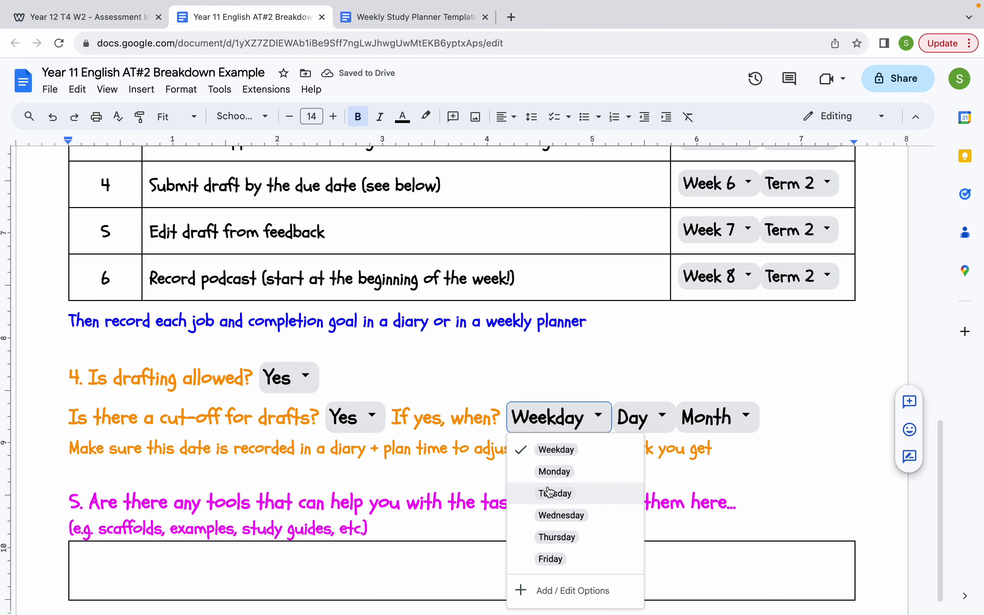
pyautogui.click(555, 536)
pyautogui.click(635, 430)
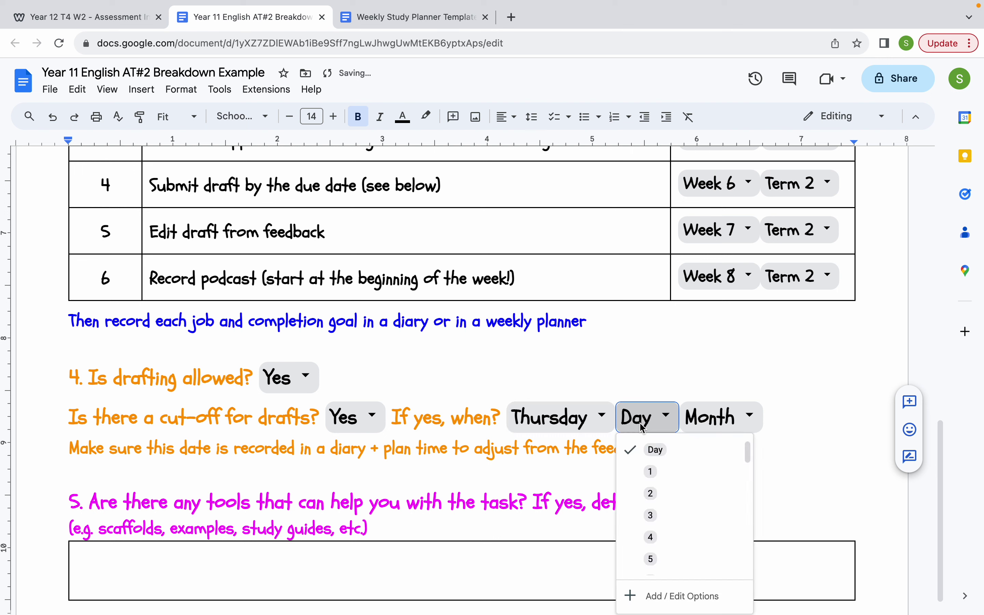
pyautogui.click(650, 475)
pyautogui.click(676, 430)
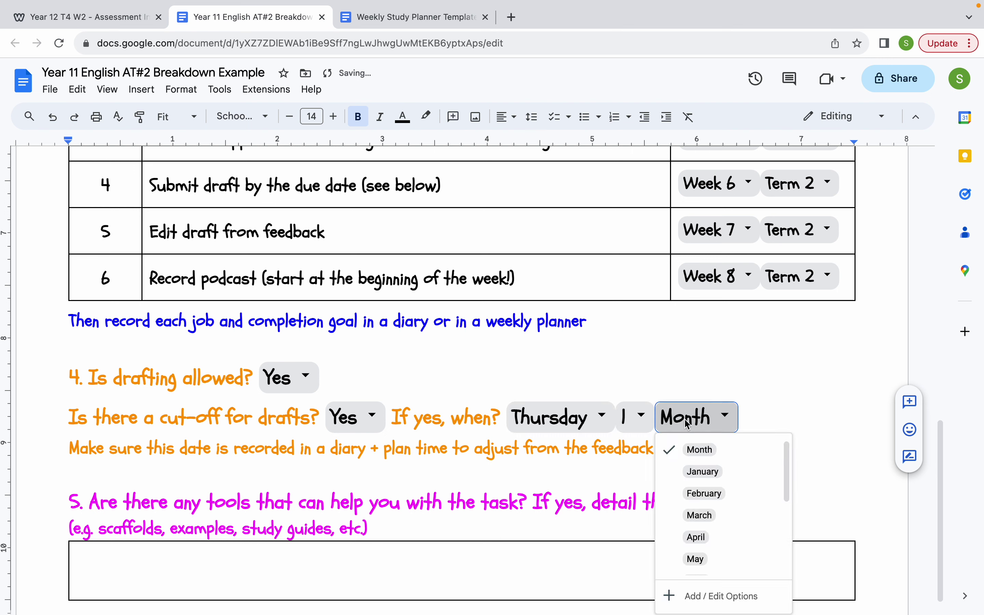
pyautogui.scroll(-2, 699, 519)
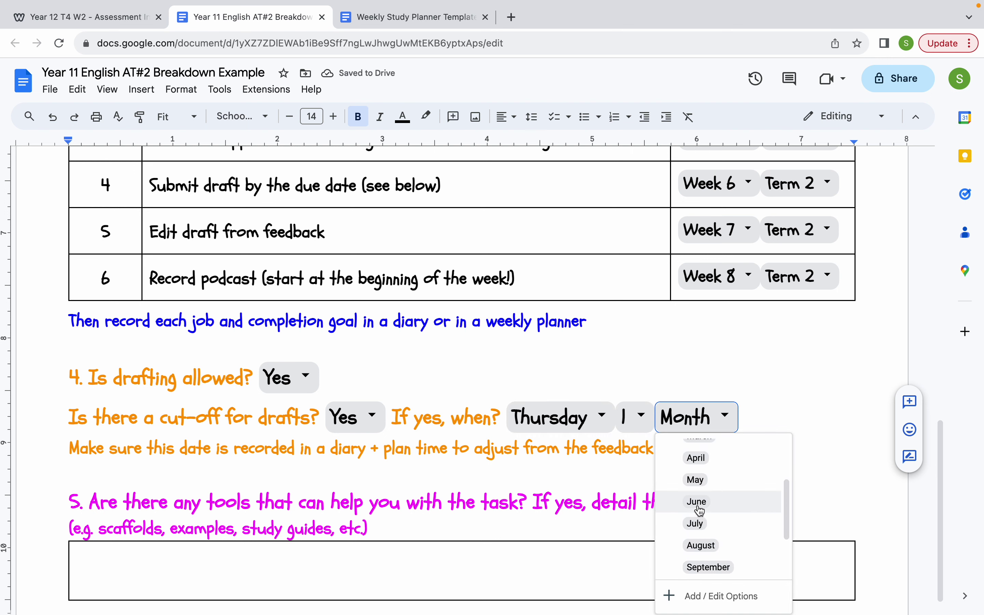
pyautogui.click(698, 504)
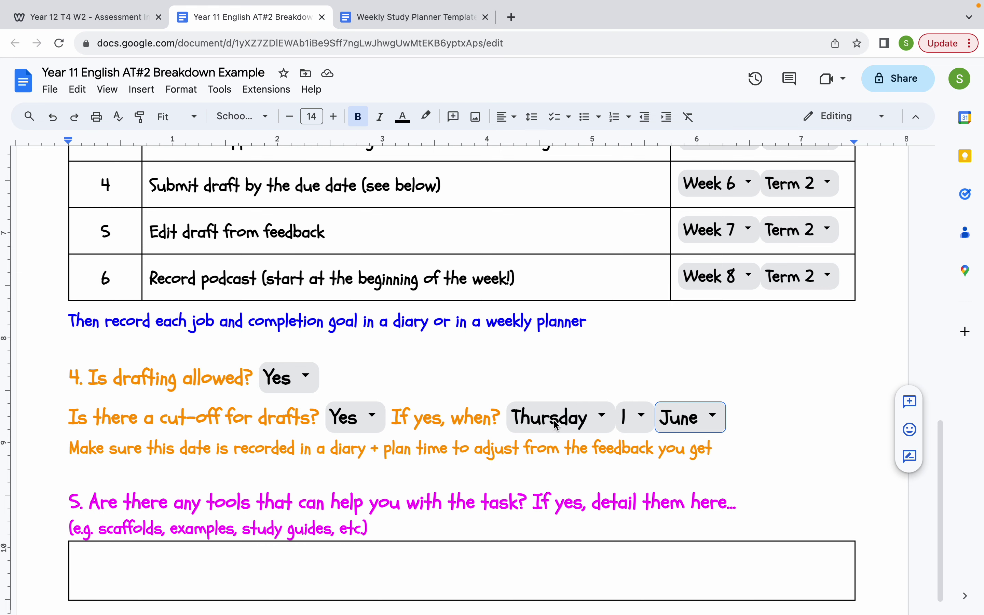
# Step: Highlight the 'Edit draft from feedback' job text
pyautogui.scroll(2, 503, 355)
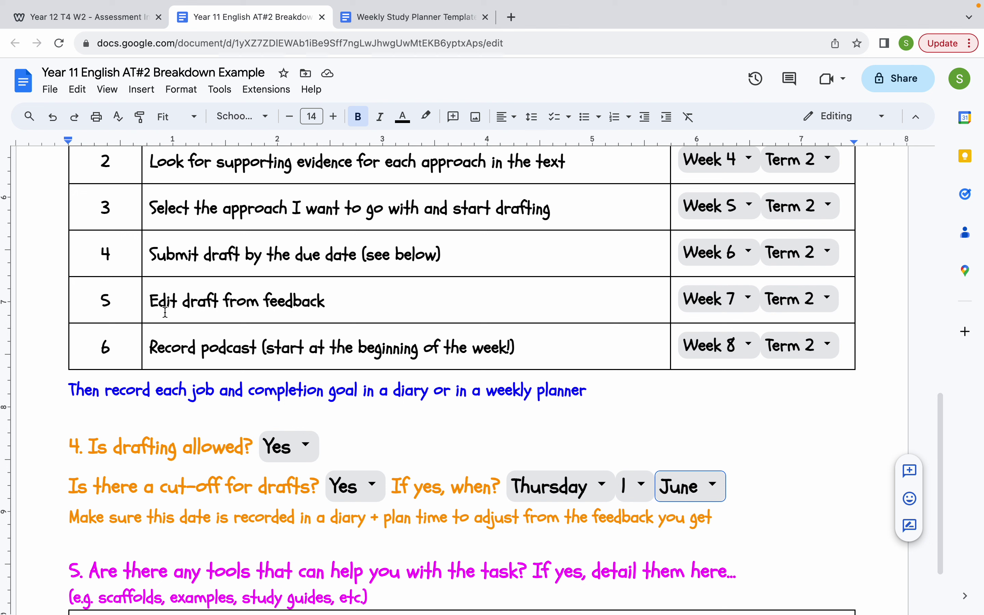
pyautogui.moveTo(150, 303); pyautogui.dragTo(334, 310)
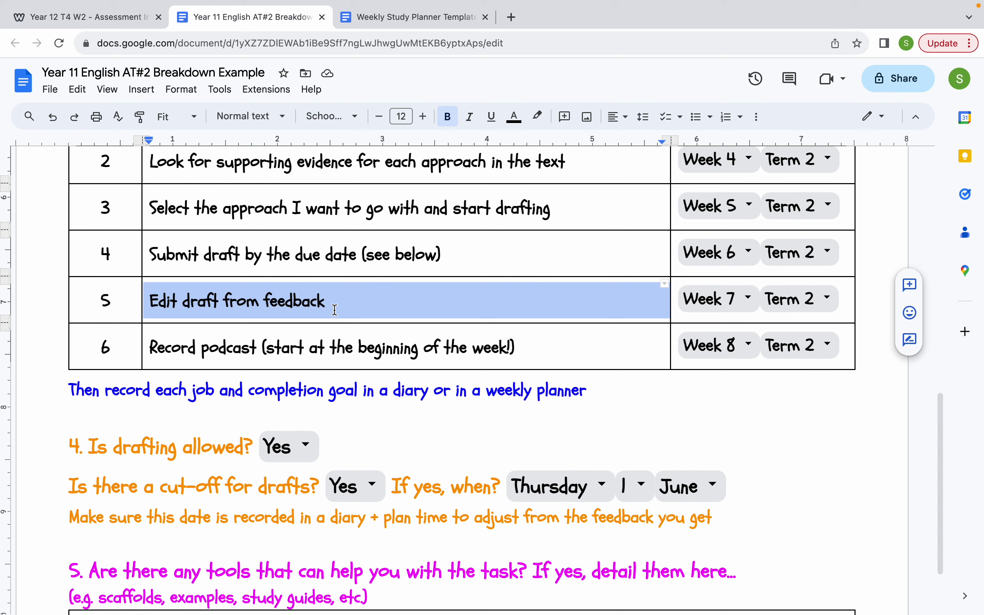
pyautogui.scroll(-3, 334, 310)
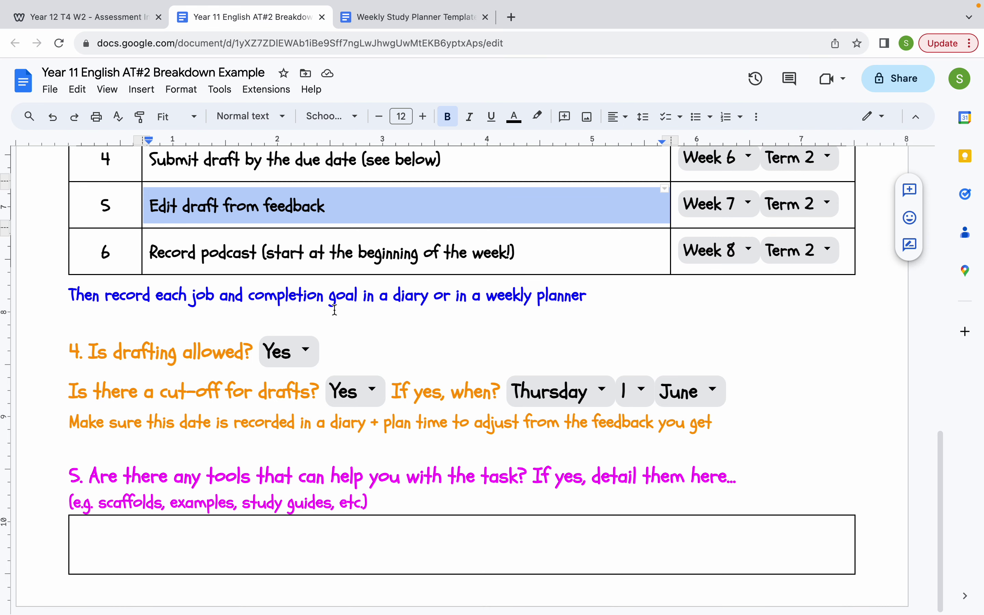
# Step: Under question 5, list 'Lotus mind maps (Library) - for job #1' and 'Examples provided by my teacher to help with drafting'
pyautogui.click(192, 528)
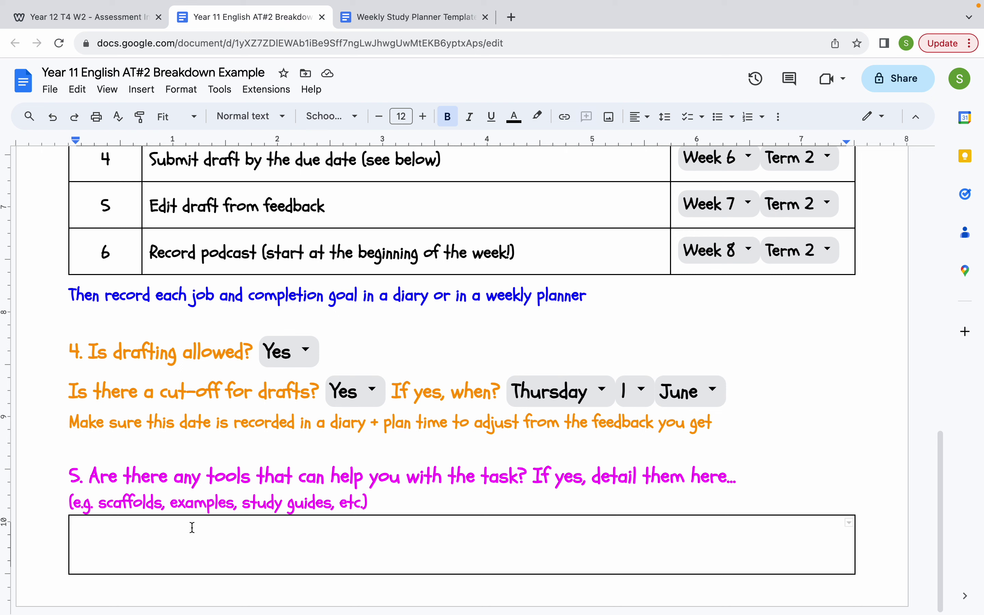
pyautogui.write('Lotu')
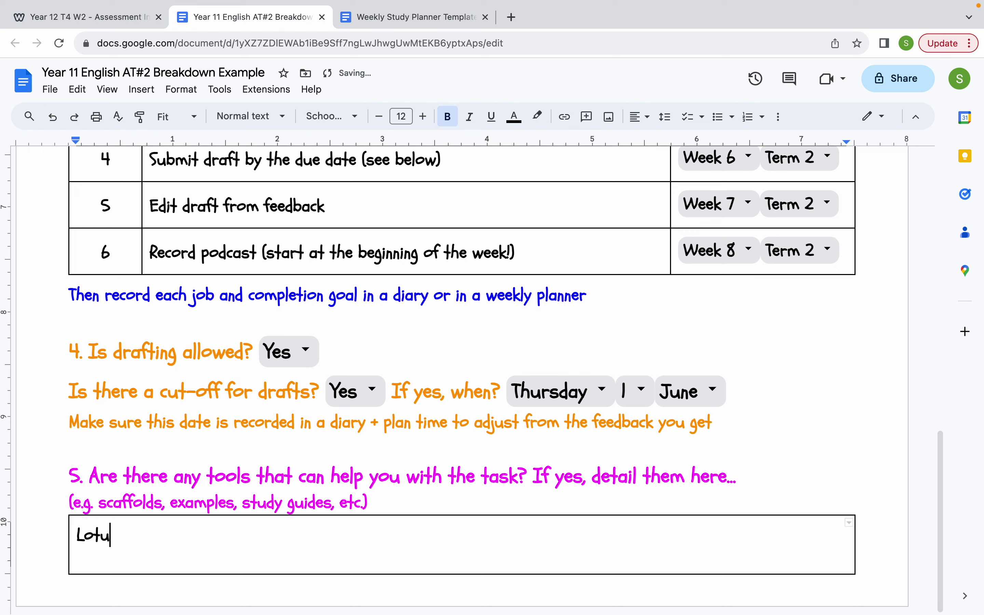
pyautogui.write('s mind maps (')
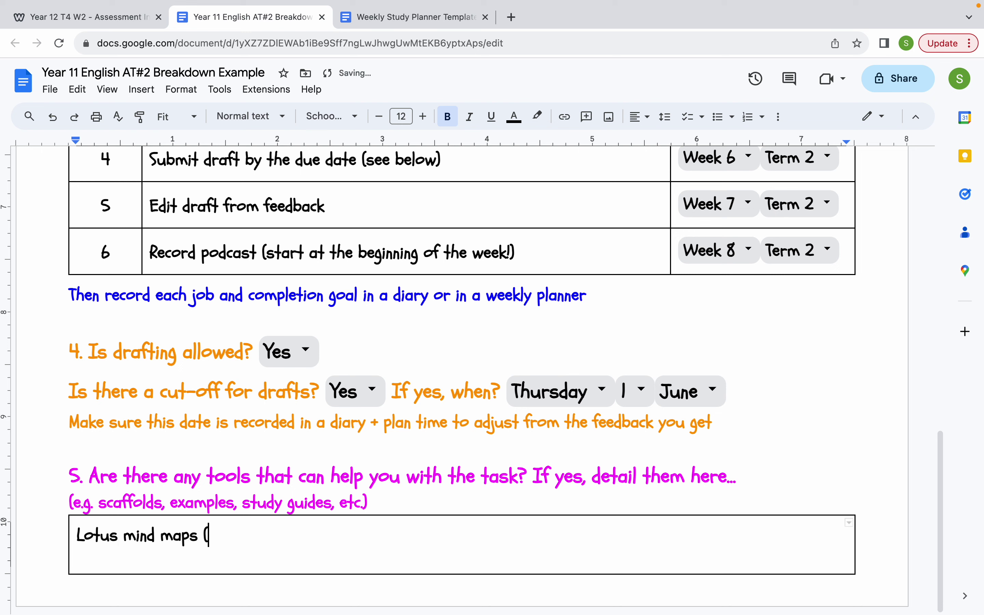
pyautogui.write('Library) - for J')
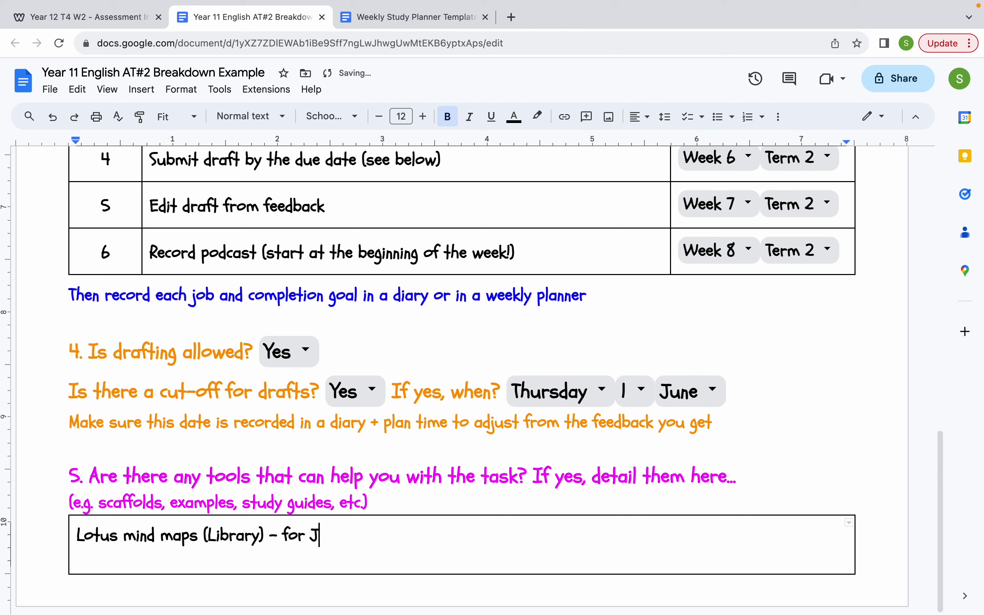
pyautogui.press('BackSpace')
pyautogui.write('job #1')
pyautogui.press('Return')
pyautogui.scroll(5, 462, 380)
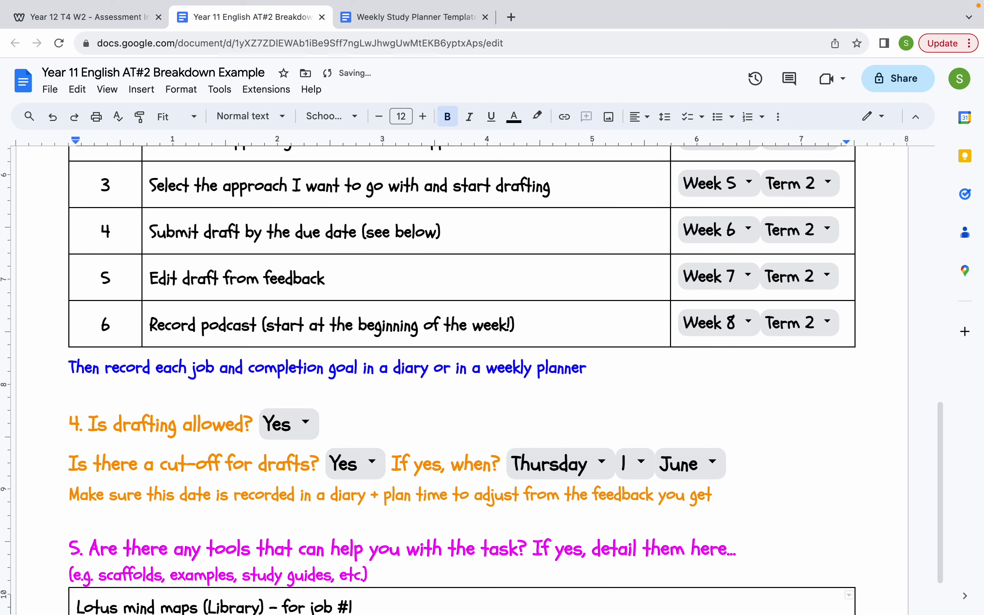
pyautogui.scroll(-2, 462, 380)
pyautogui.scroll(-3, 462, 380)
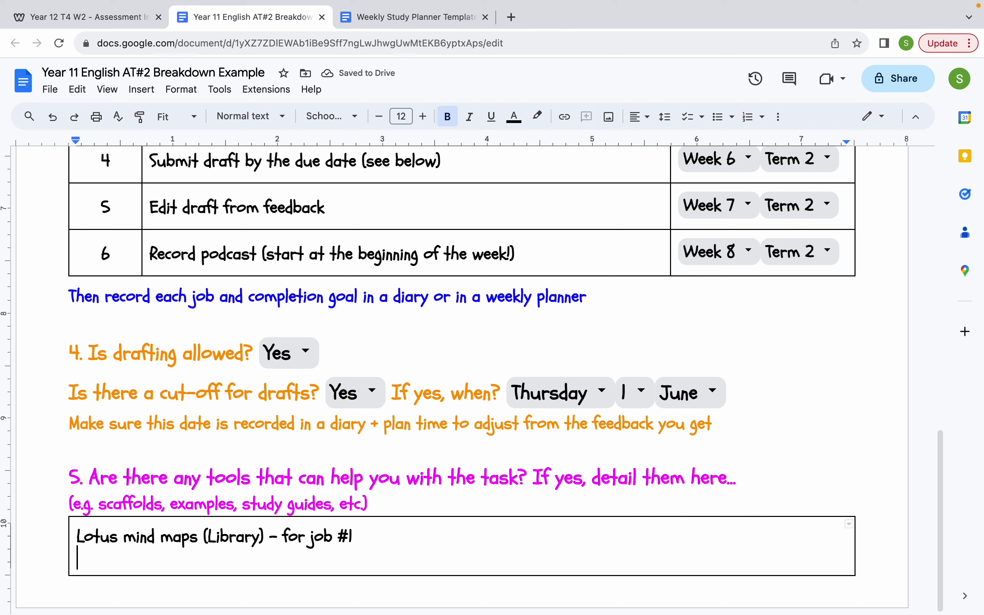
pyautogui.write('E')
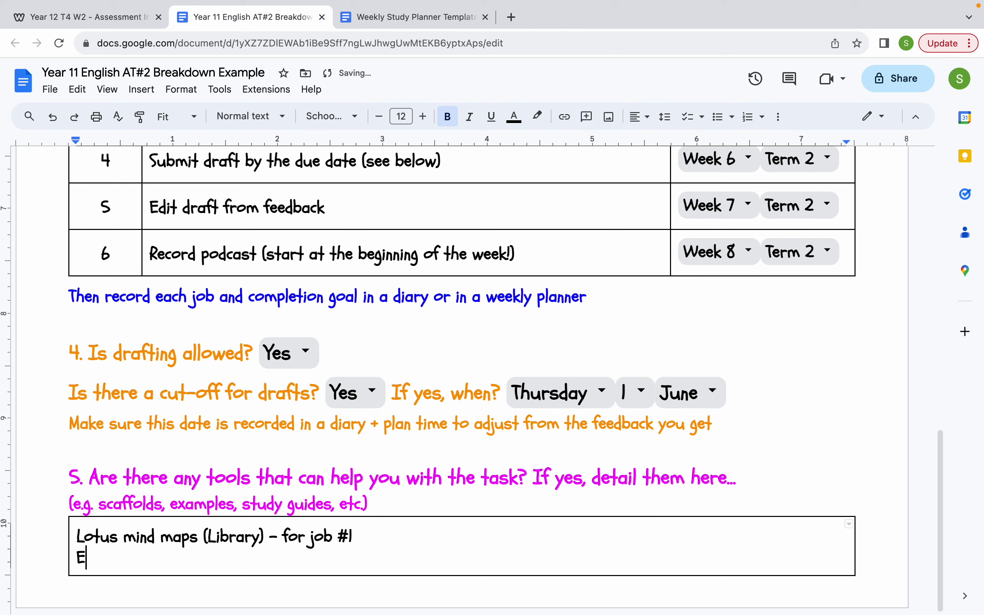
pyautogui.write('xamples pro')
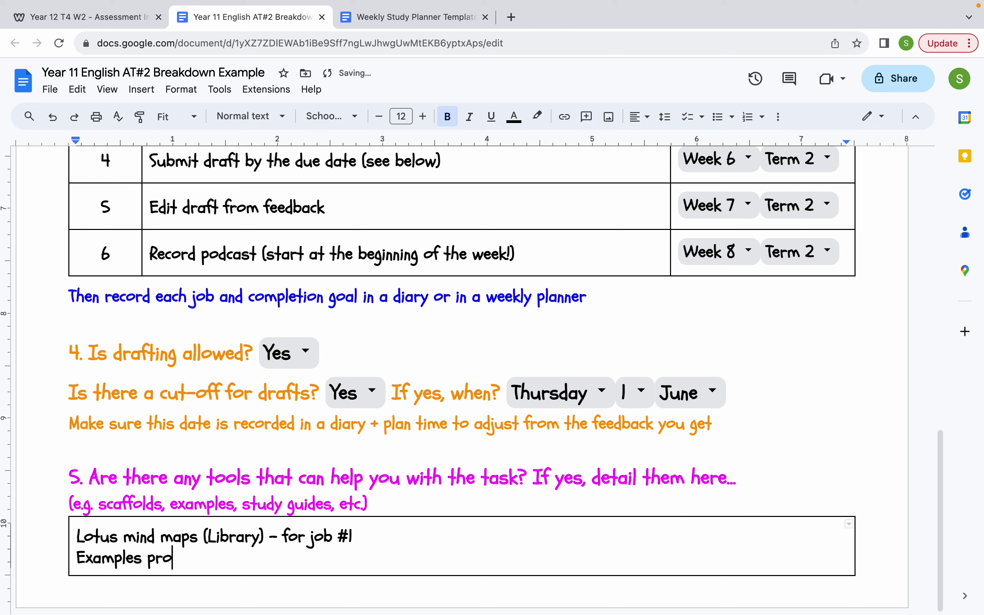
pyautogui.write('vided by ')
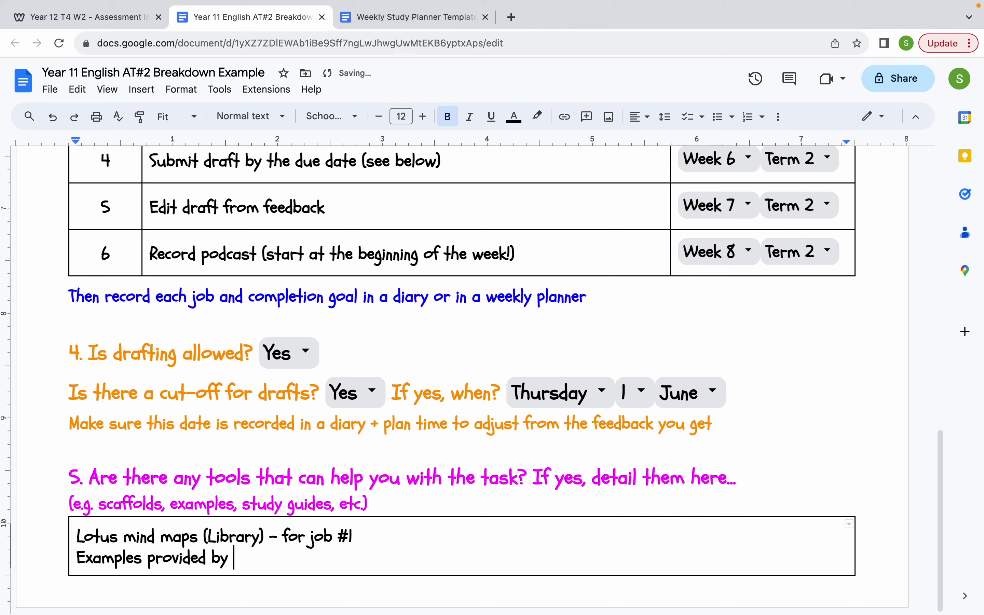
pyautogui.write('my teacher')
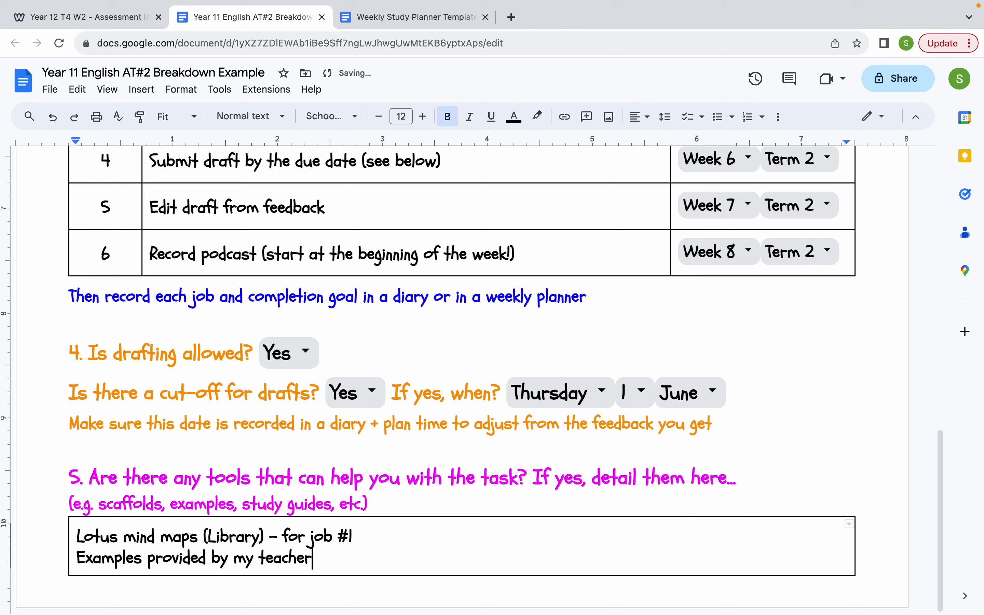
pyautogui.write(' to help with ')
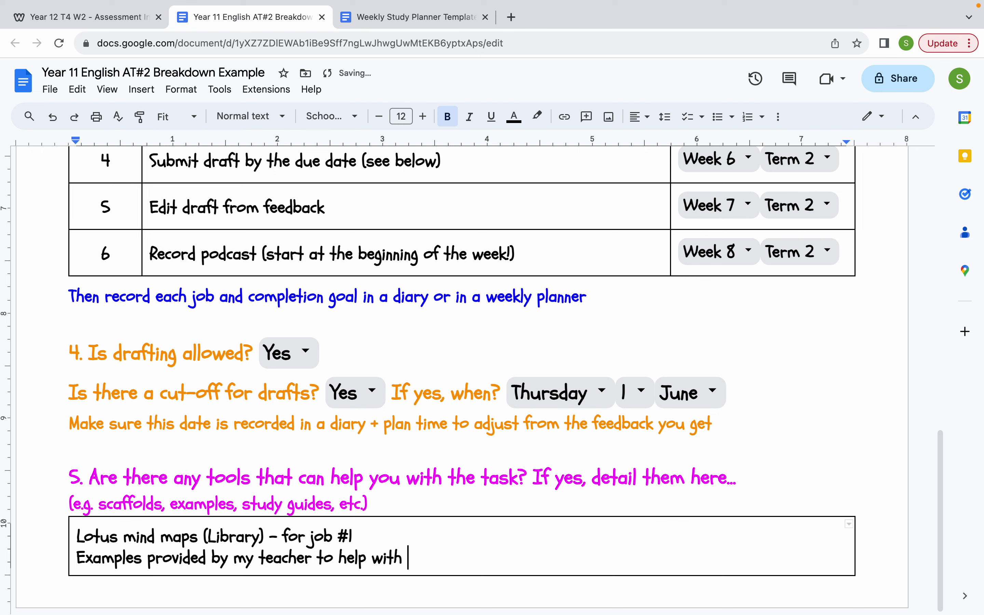
pyautogui.write('drafting')
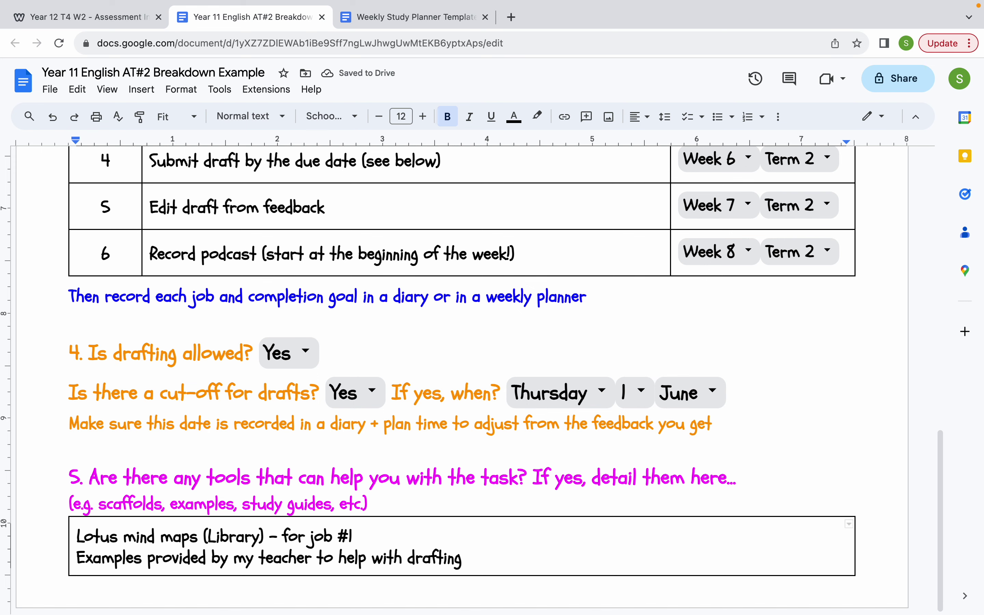
pyautogui.scroll(8, 476, 380)
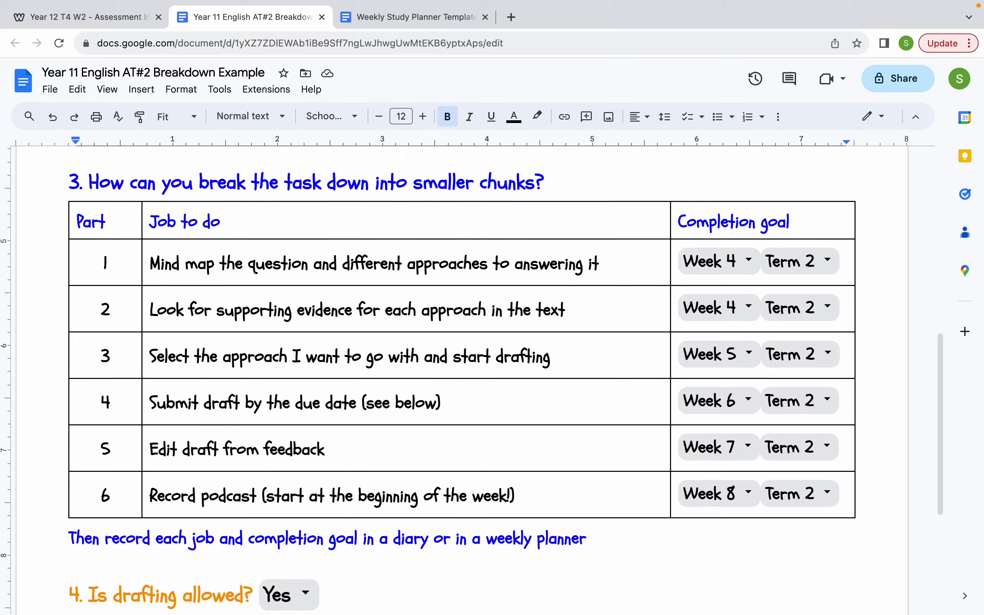
pyautogui.scroll(-2, 475, 380)
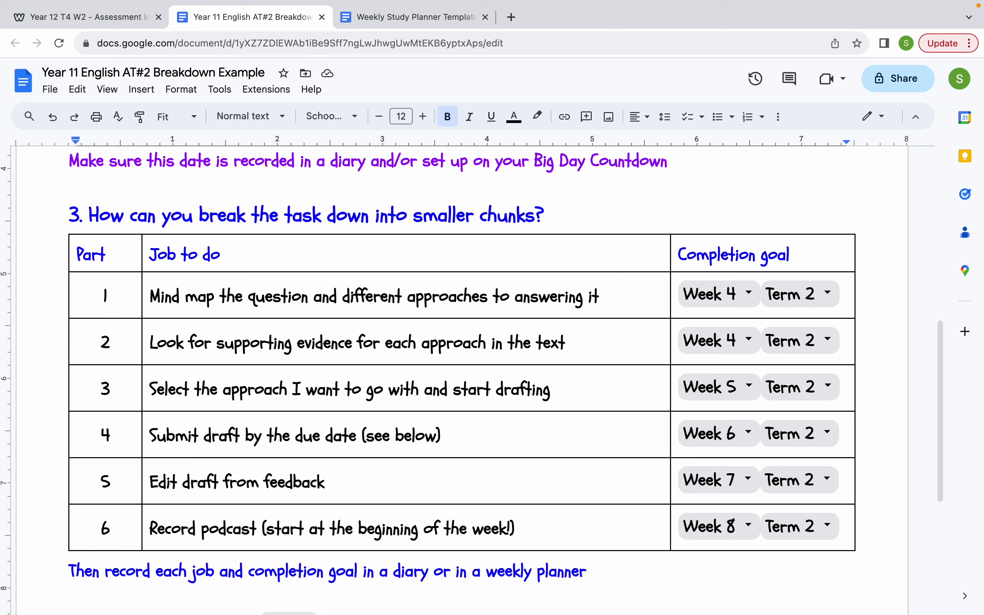
# Step: Return to the Year 12 T4 W2 - Assessment page and scroll to Other Planning Tools
pyautogui.click(66, 20)
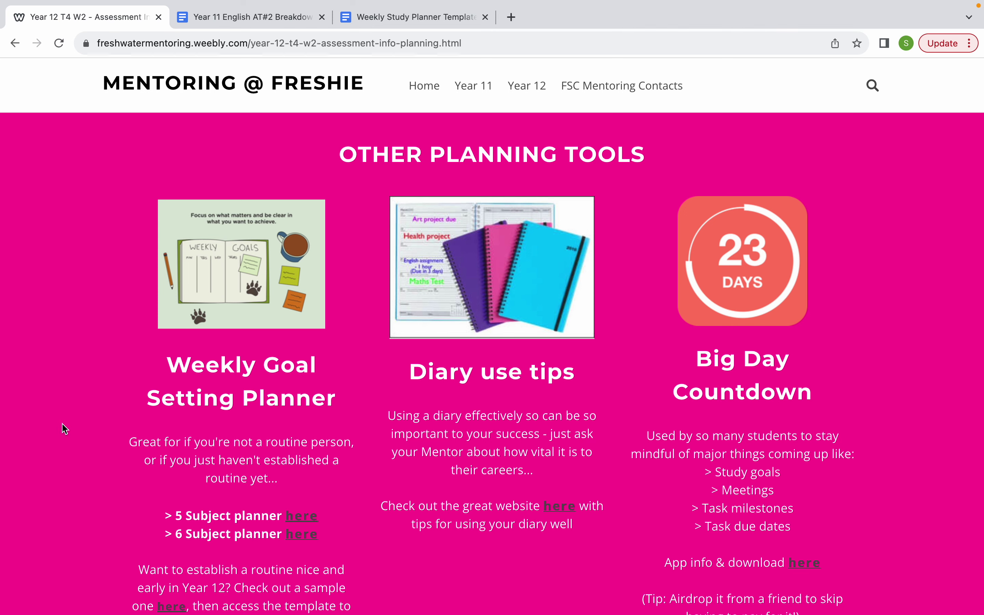
pyautogui.scroll(-2, 62, 424)
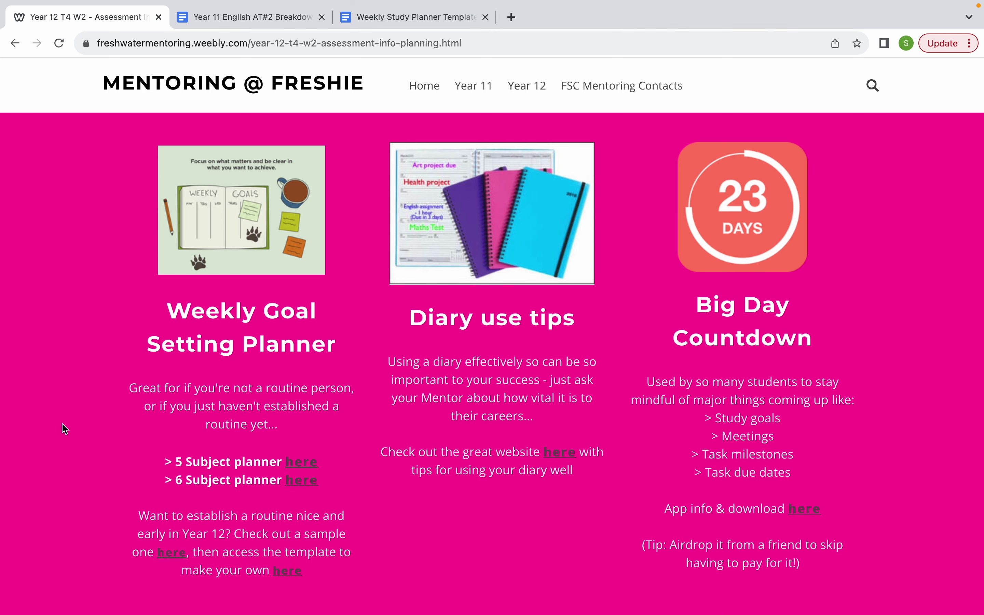